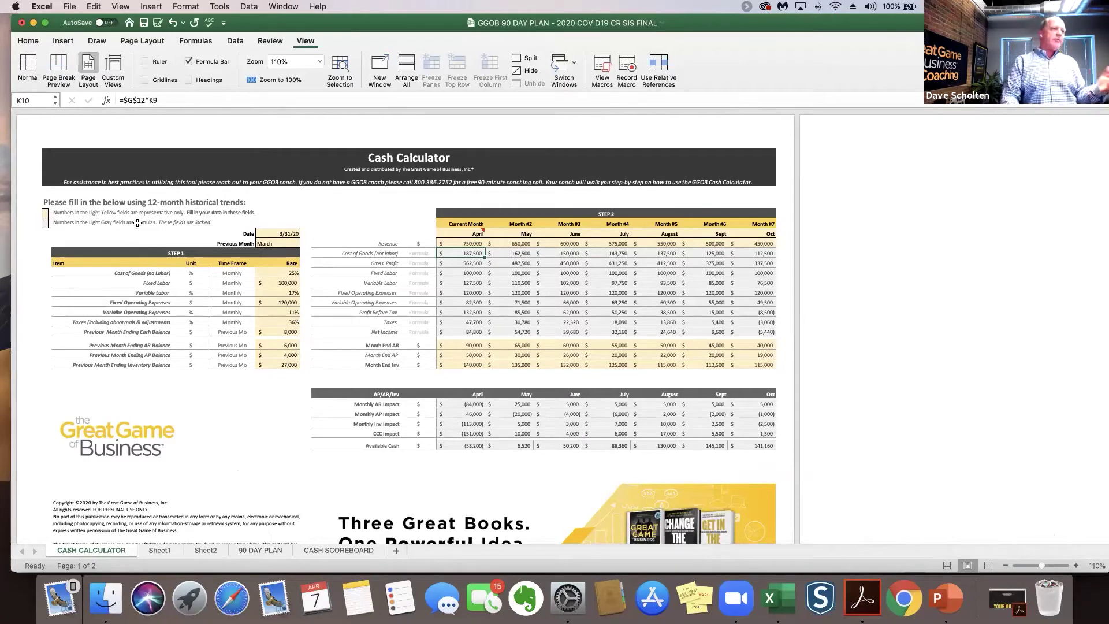
scroll(255, 278, right, 1)
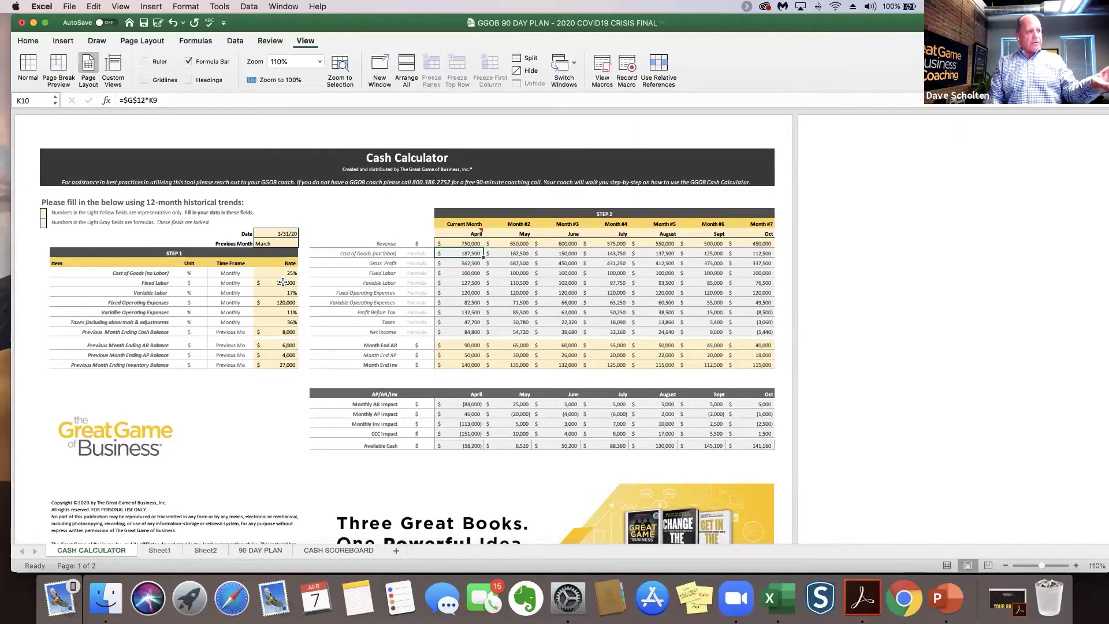
scroll(283, 293, left, 1)
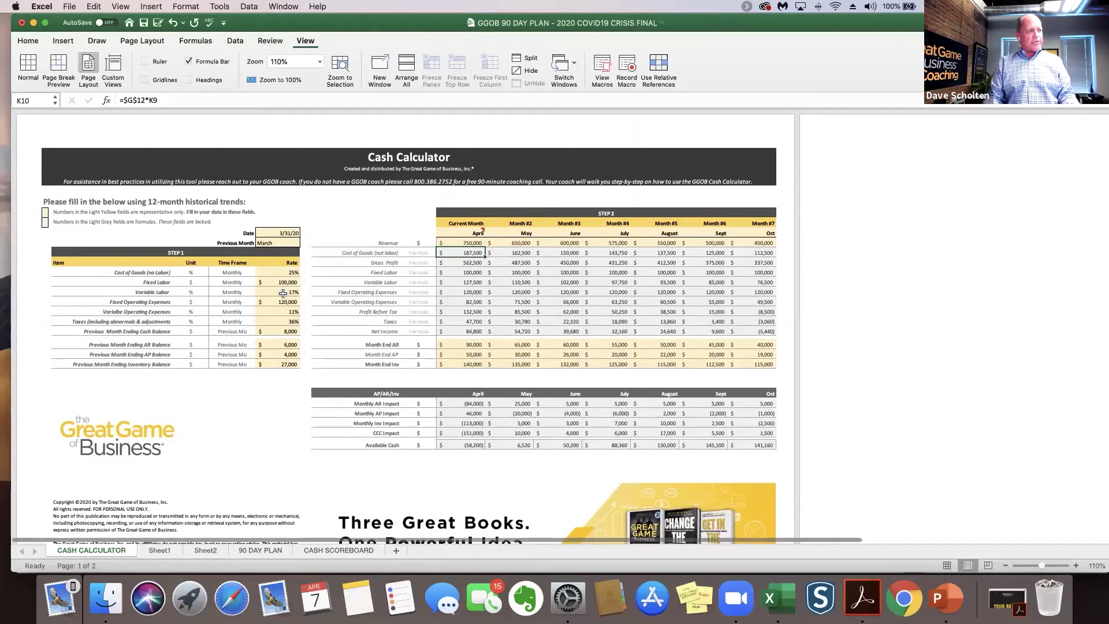
scroll(282, 293, down, 1)
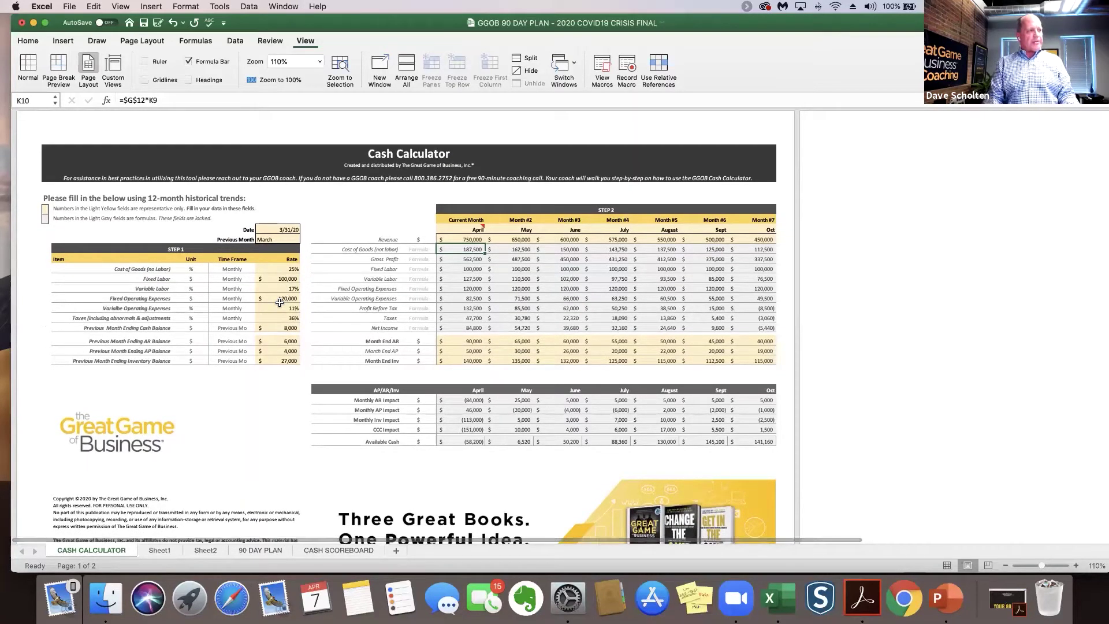
scroll(281, 306, right, 1)
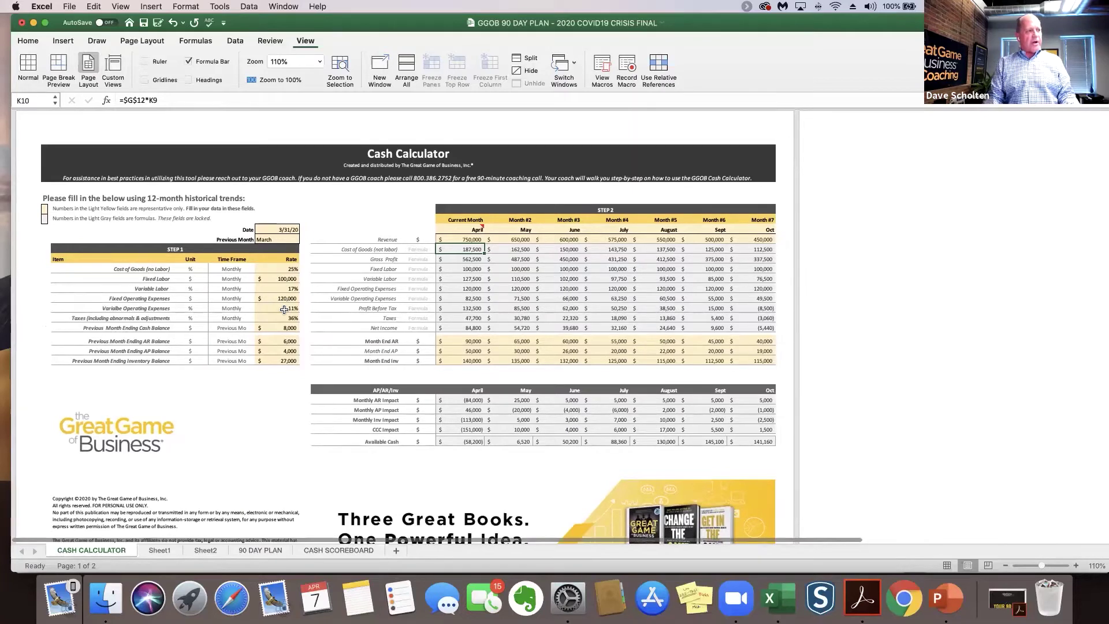
scroll(285, 326, right, 1)
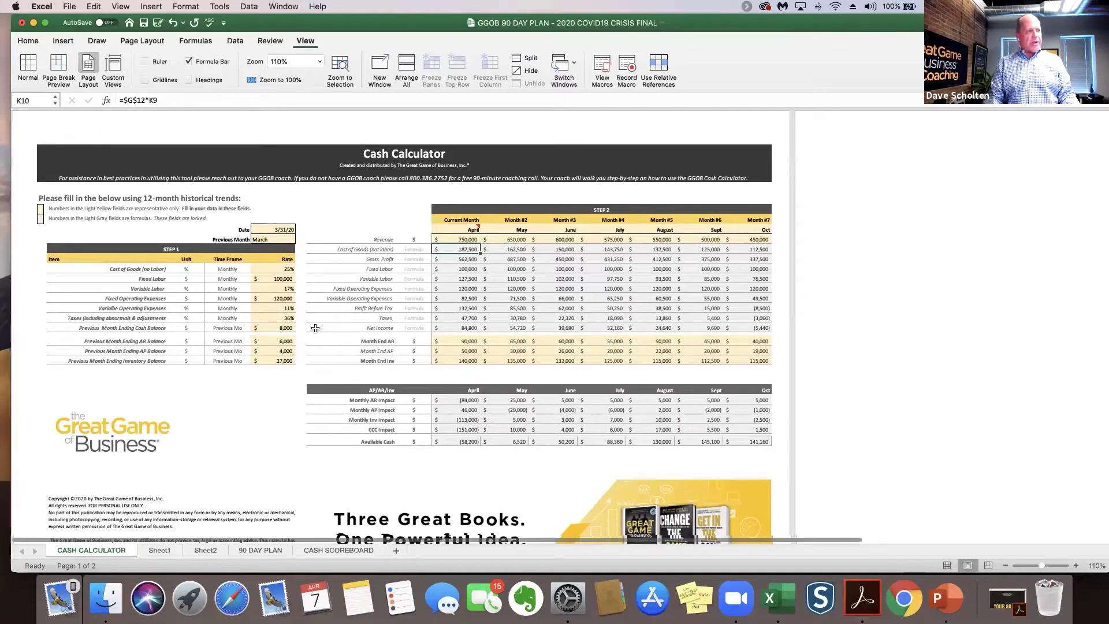
scroll(307, 335, left, 1)
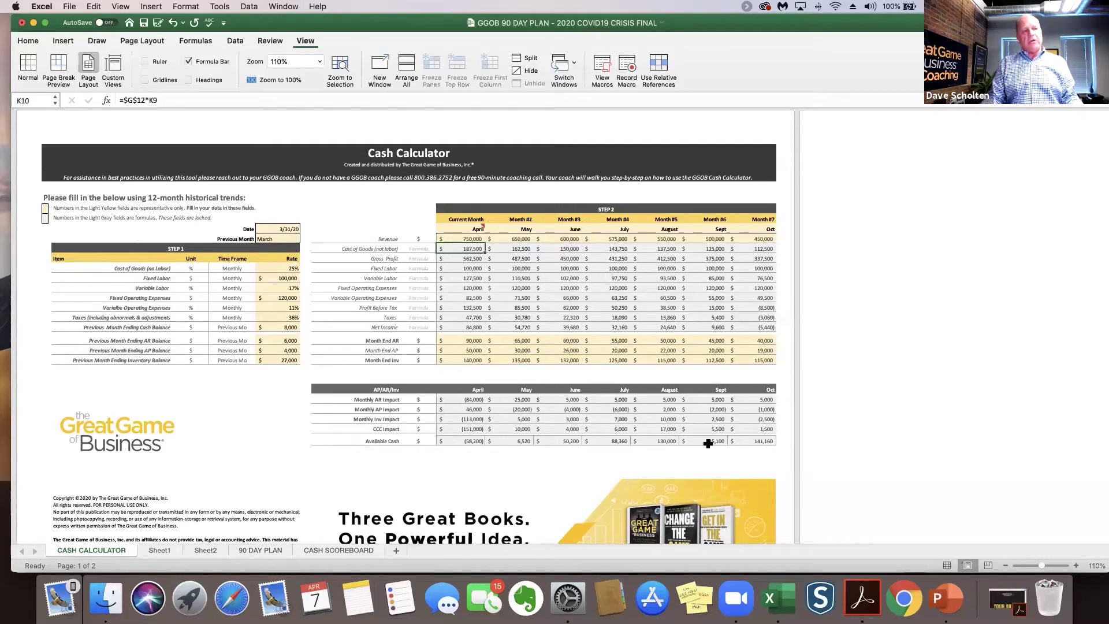
Inspect October's Available Cash in the cash calculator at a larger zoom
click(761, 442)
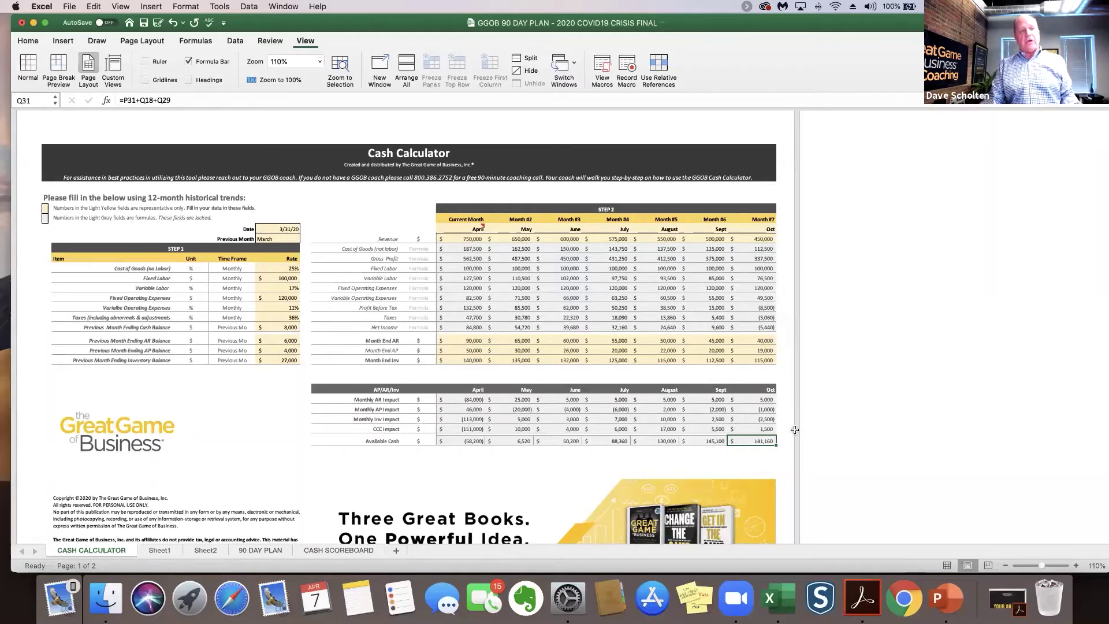
scroll(795, 430, up, 3)
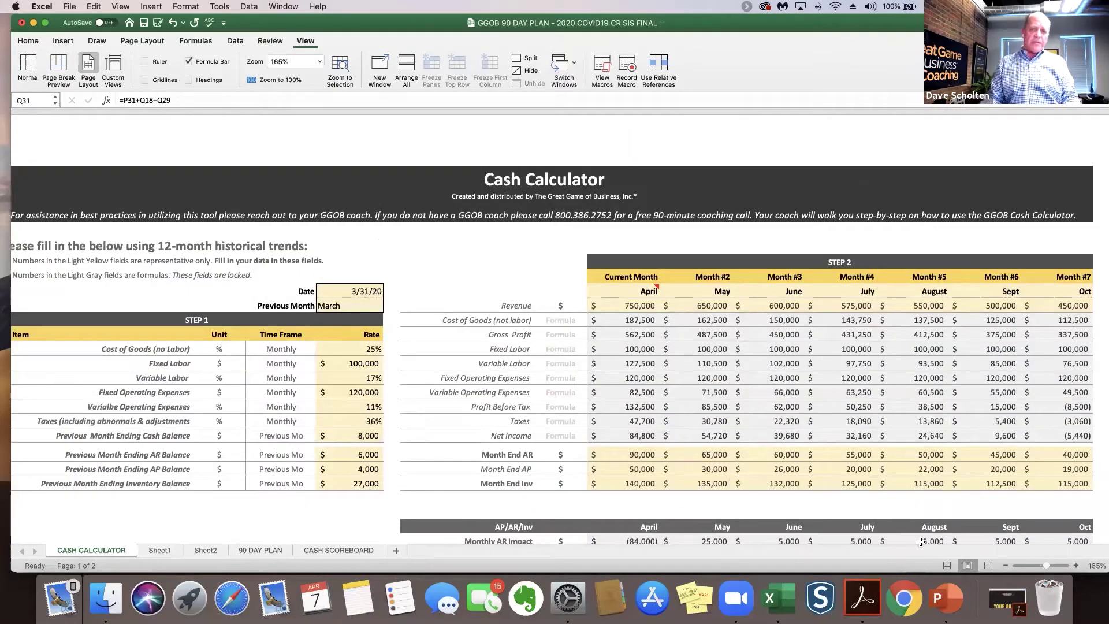
click(1005, 566)
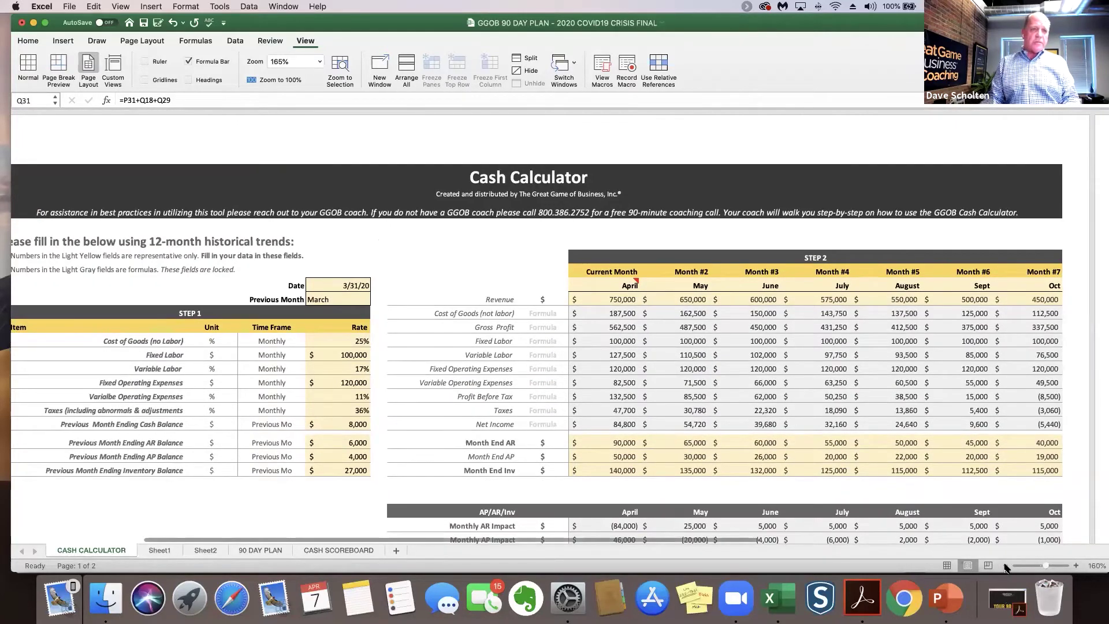
click(1006, 566)
click(1005, 566)
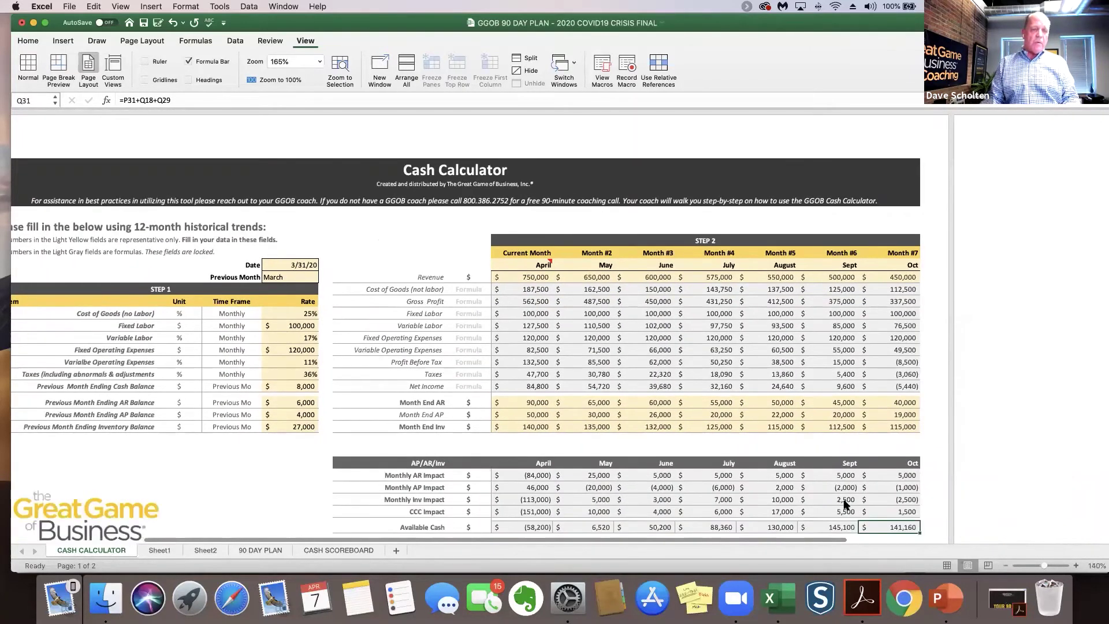
scroll(779, 467, down, 2)
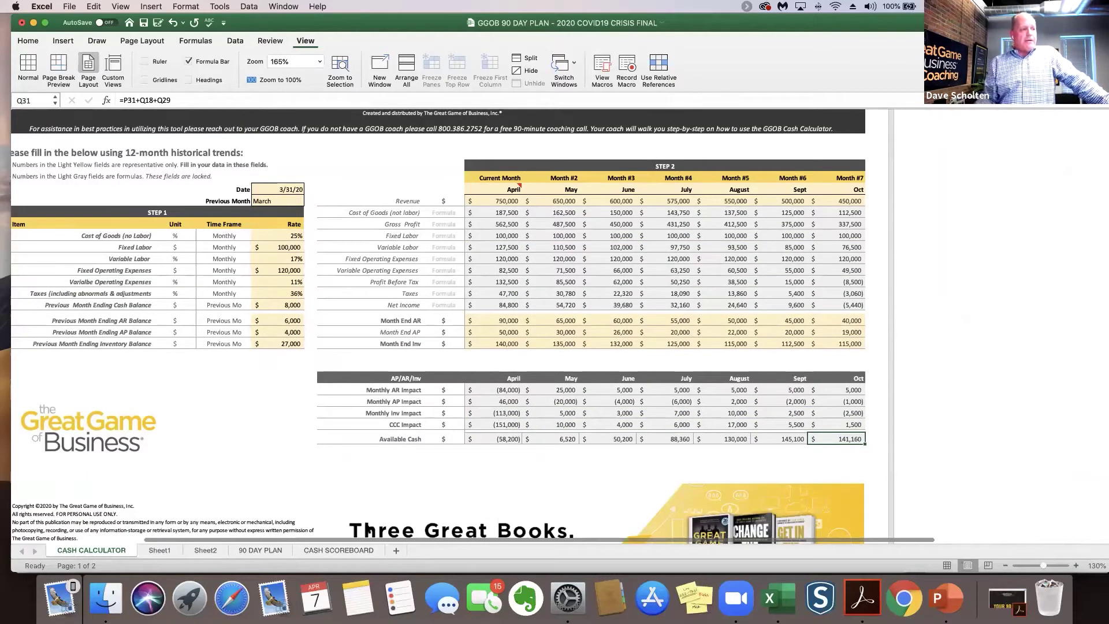
Review the alternative cash calculator scenarios on Sheet1 and Sheet2
click(157, 551)
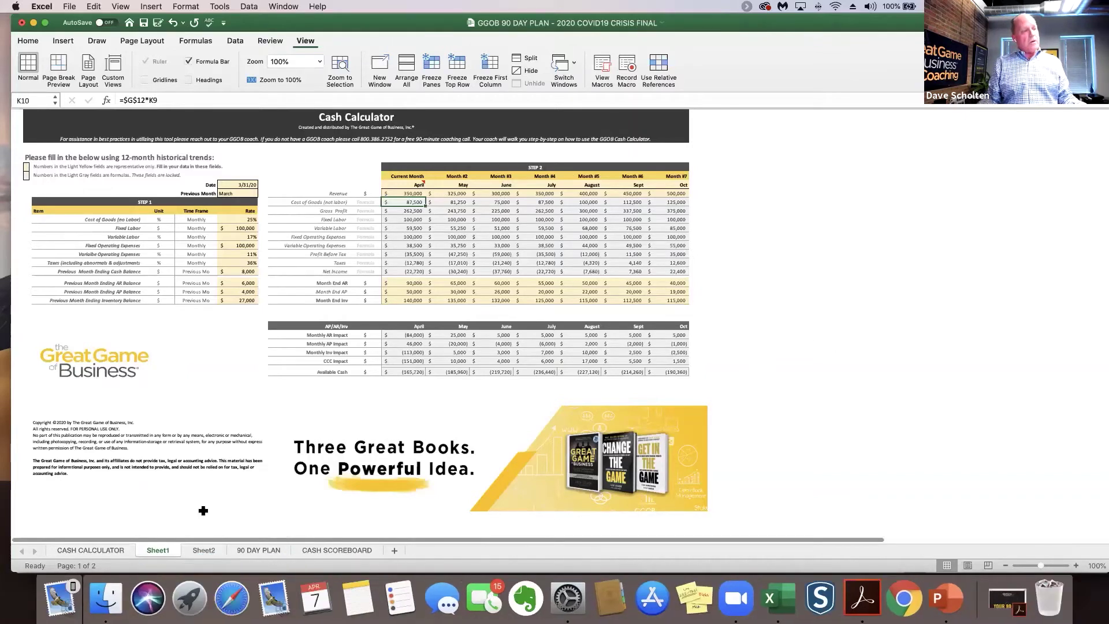
click(202, 550)
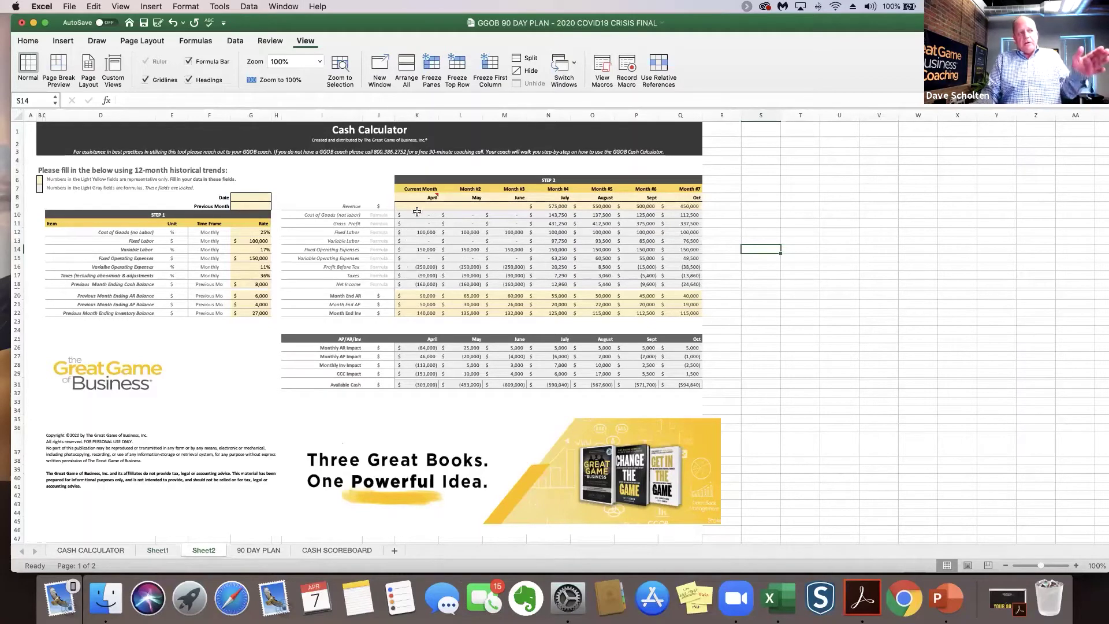
scroll(416, 211, right, 1)
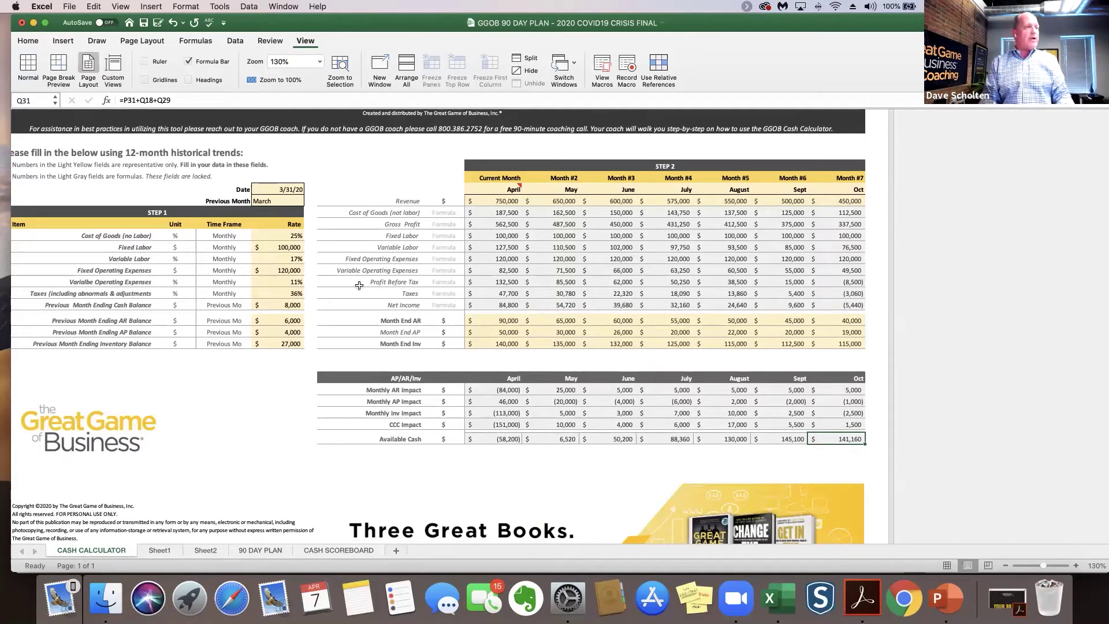
Try a Variable Labor rate of 15% in the cash calculator's Step 1 table and undo the change
click(281, 260)
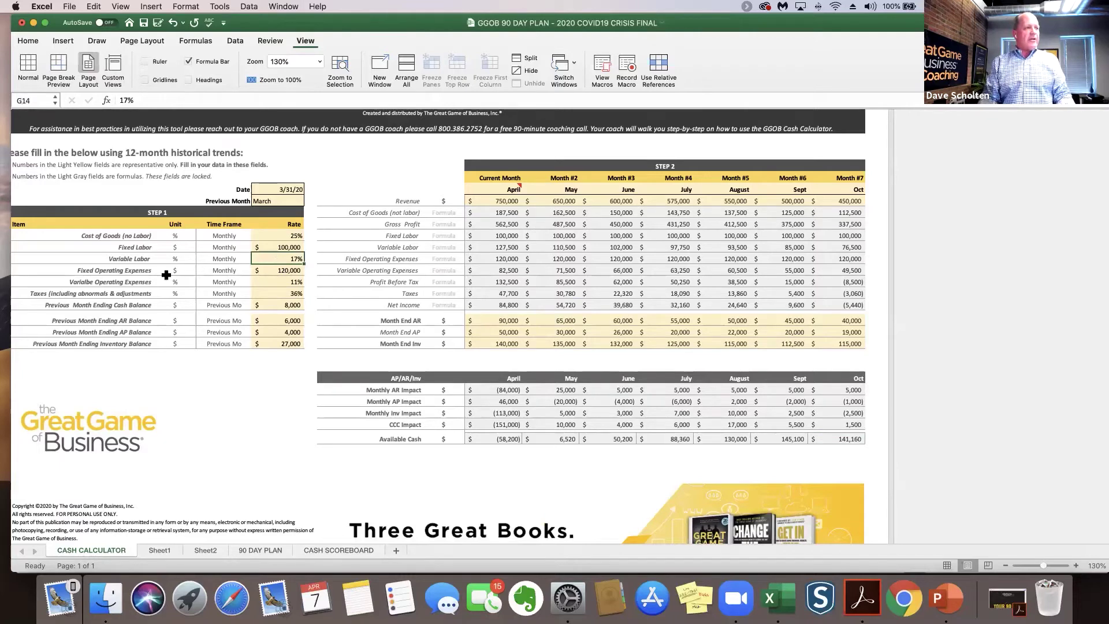
text(.15)
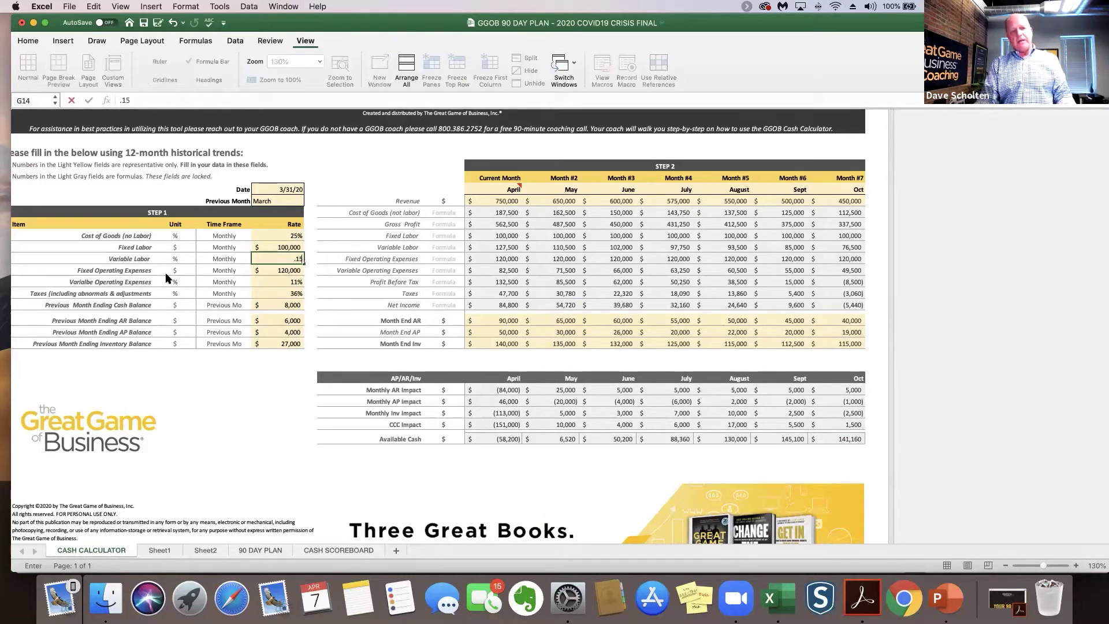
key(Return)
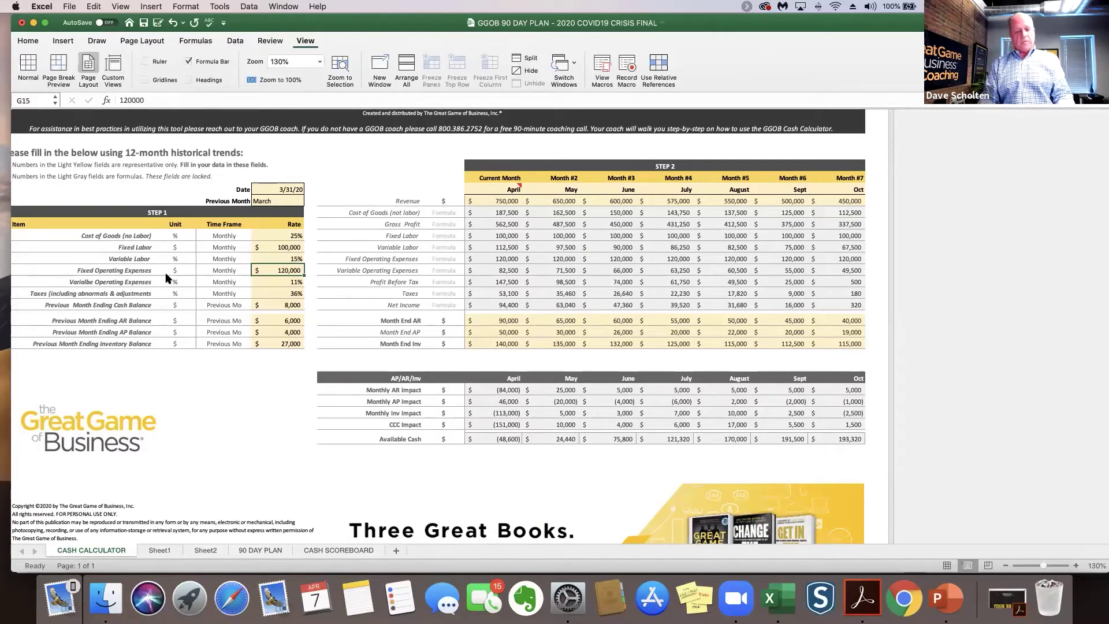
key(super+c)
key(super+z)
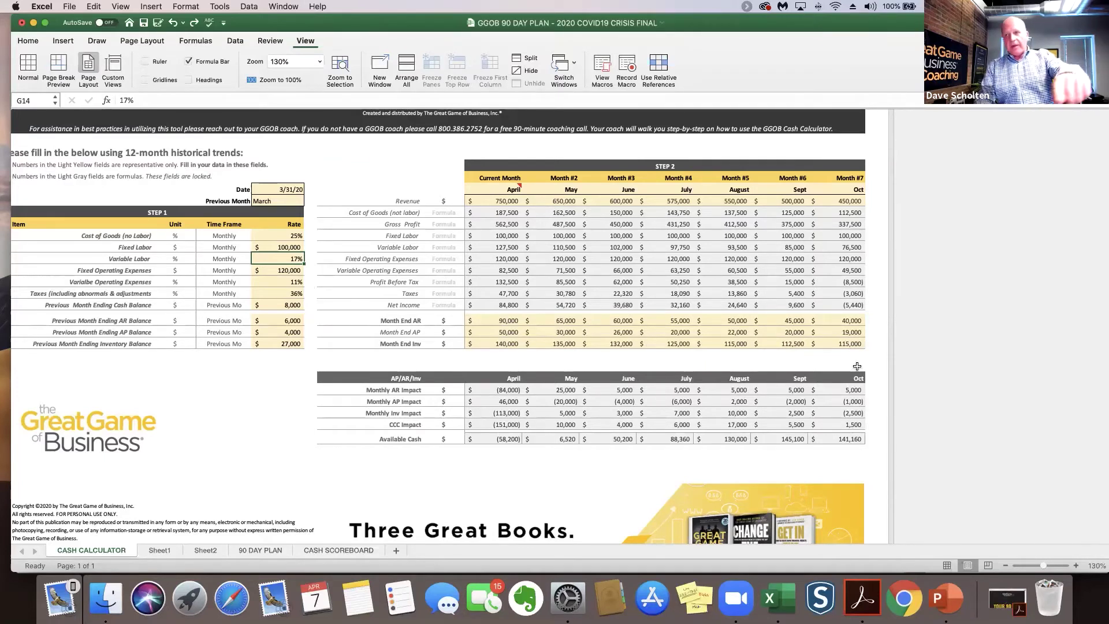
Set April's Month End AR to 100,000 in the Step 2 table
click(513, 322)
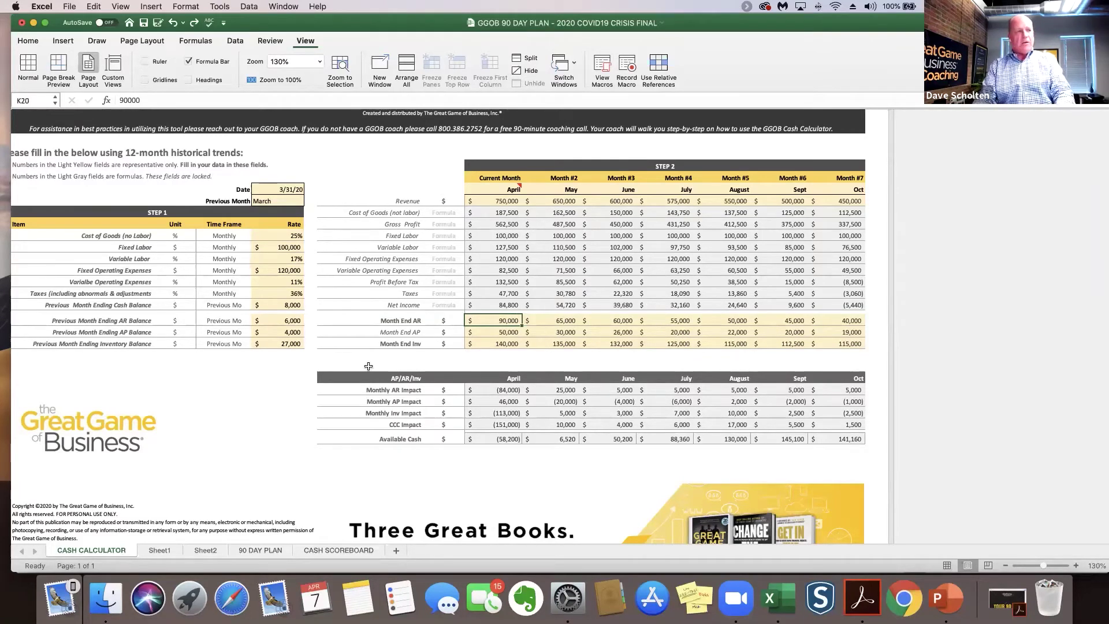
text(1000)
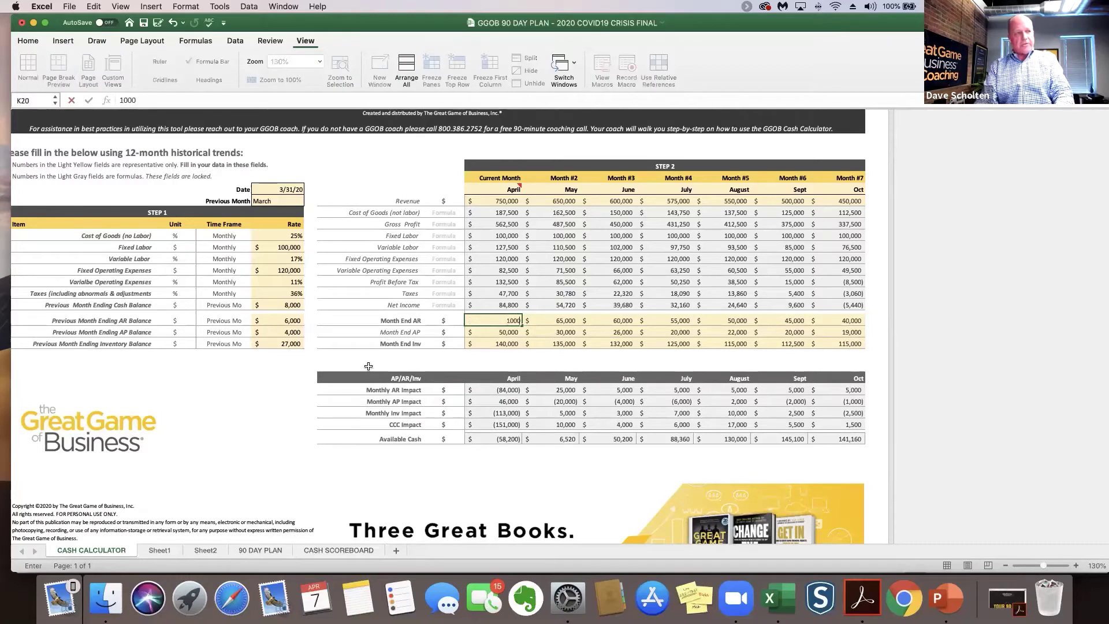
text(00)
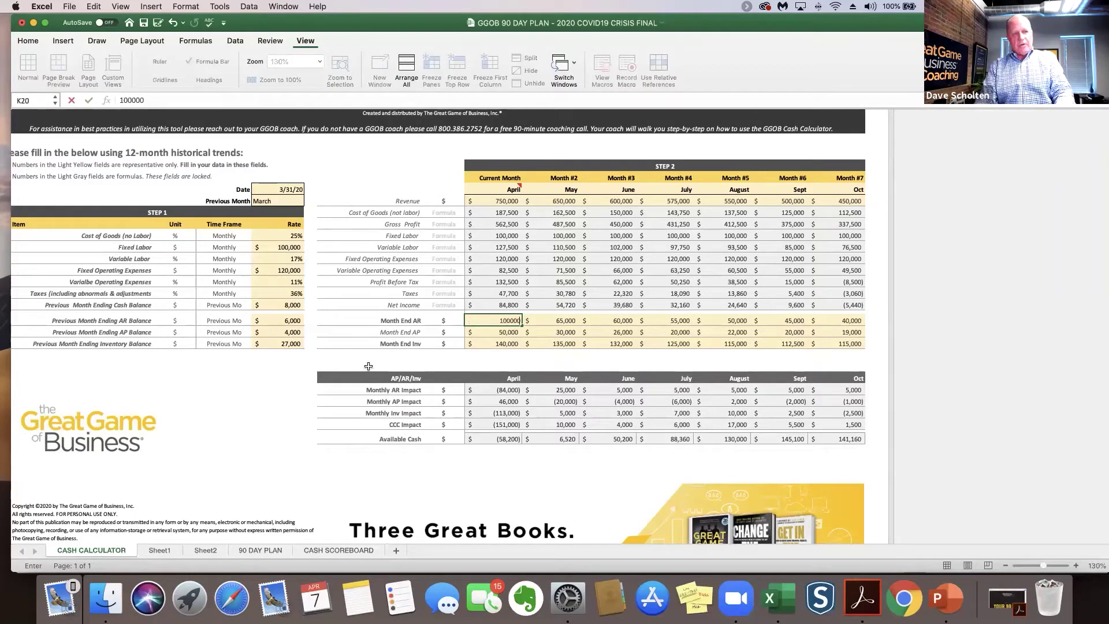
key(Return)
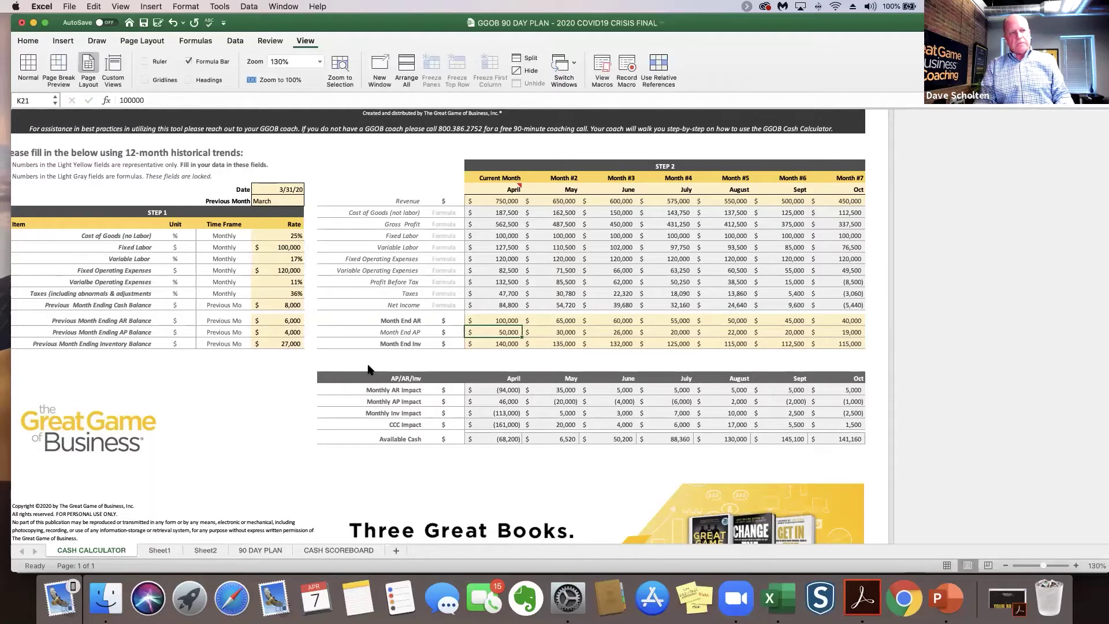
Check April's Month End AR and Month End AP entries
key(Up)
click(1076, 565)
click(1075, 565)
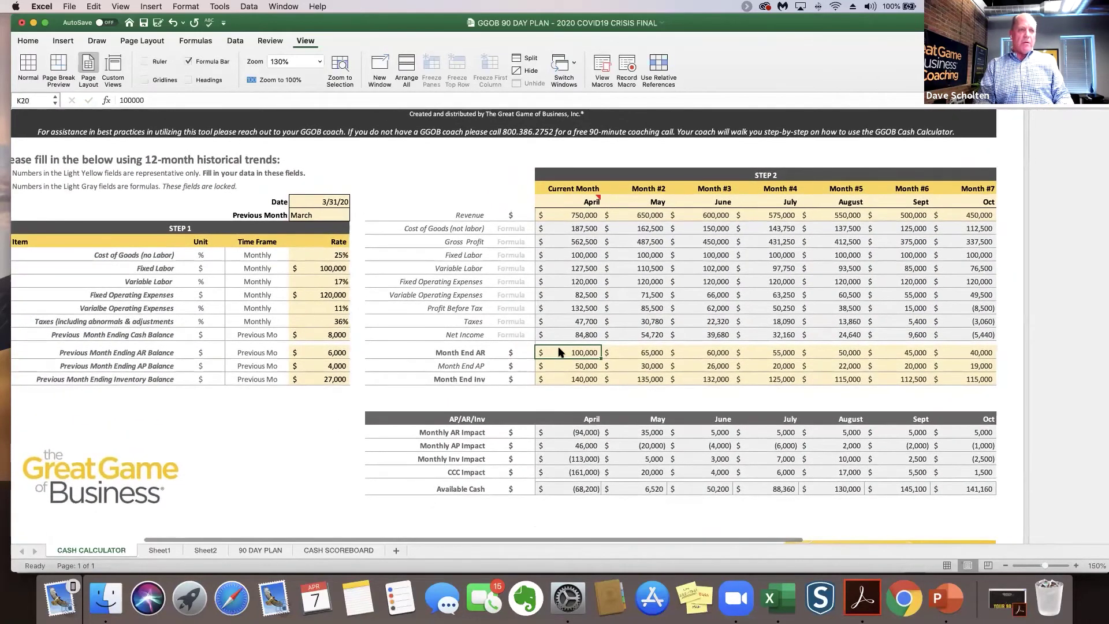
click(562, 362)
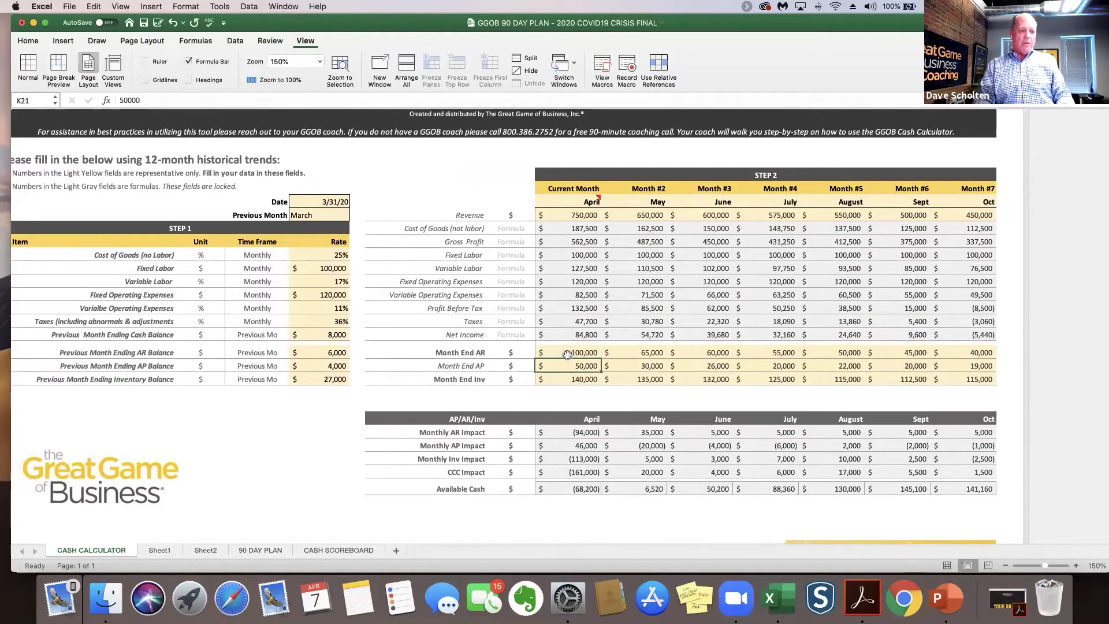
click(568, 353)
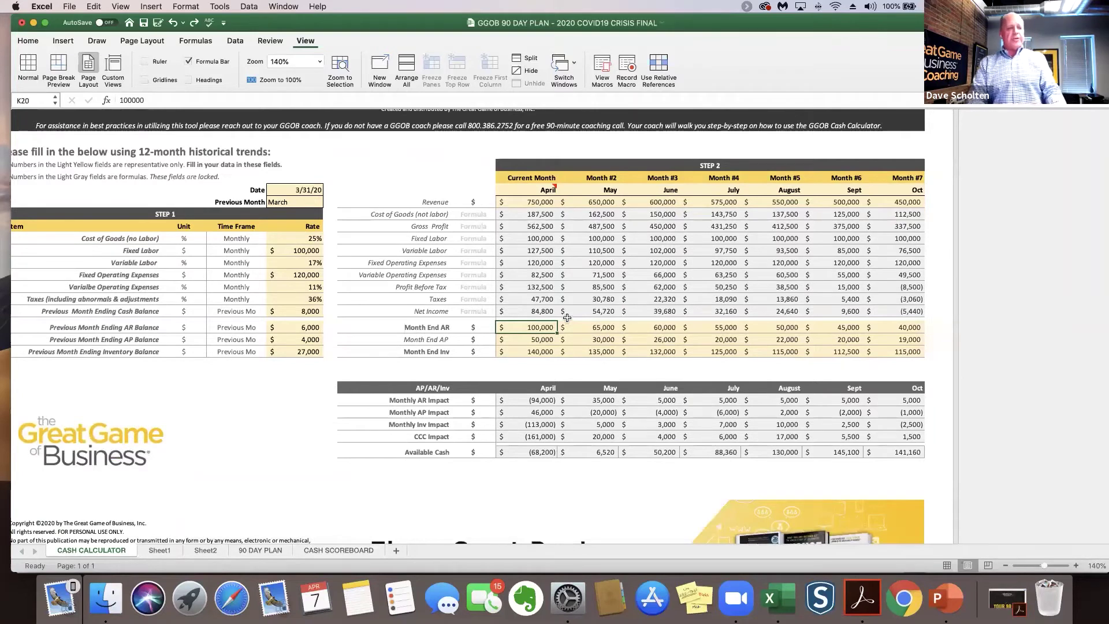
key(super+c)
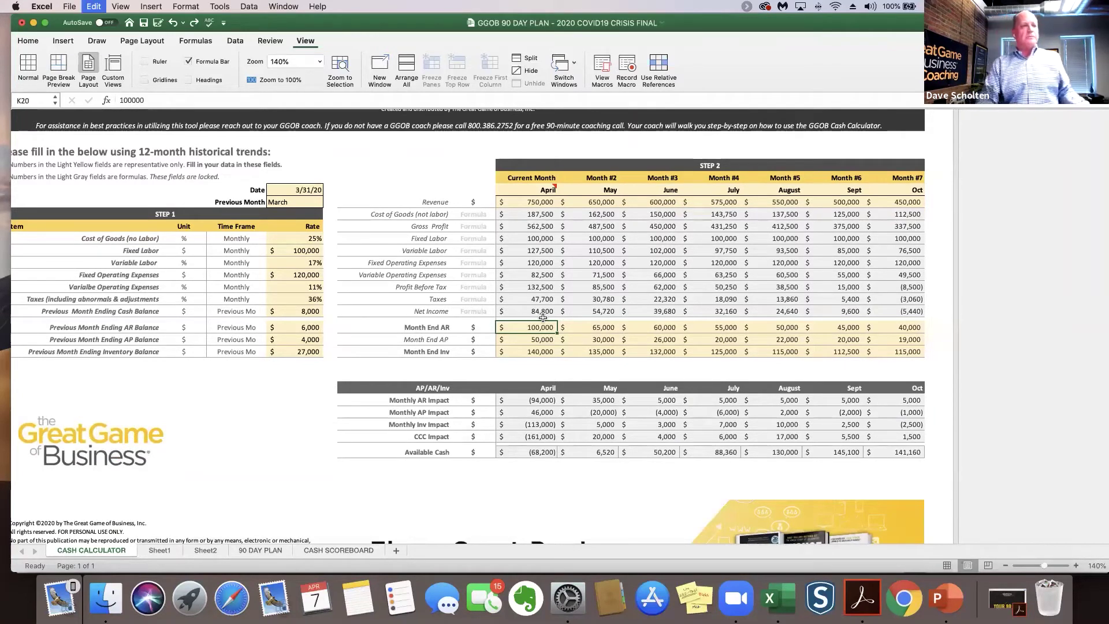
scroll(530, 312, down, 1)
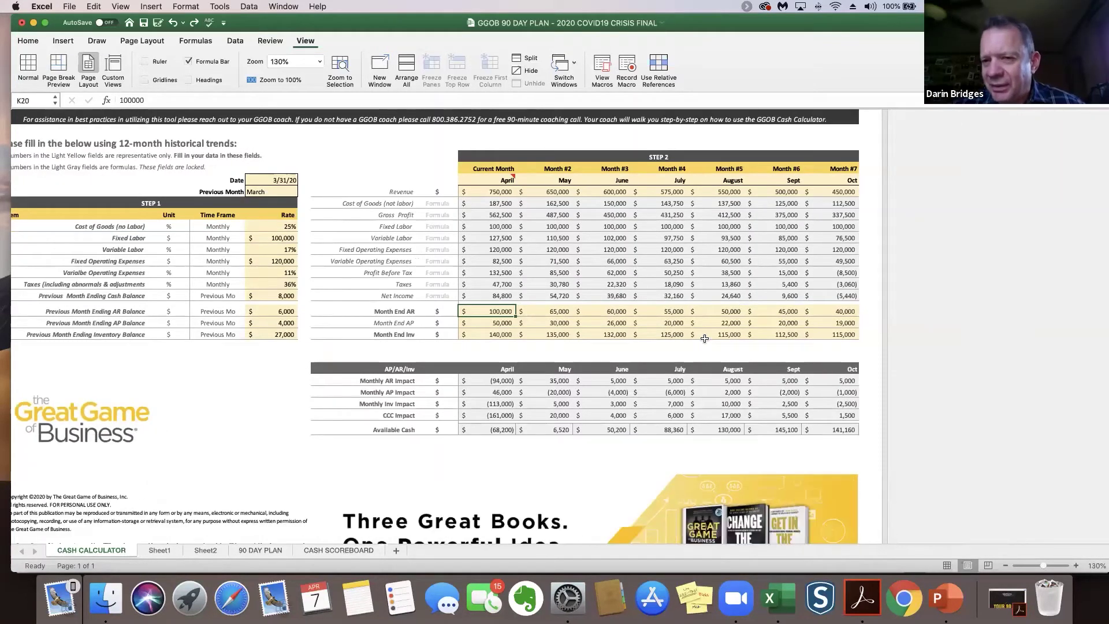
Set April's Month End AR back to 90,000
click(495, 325)
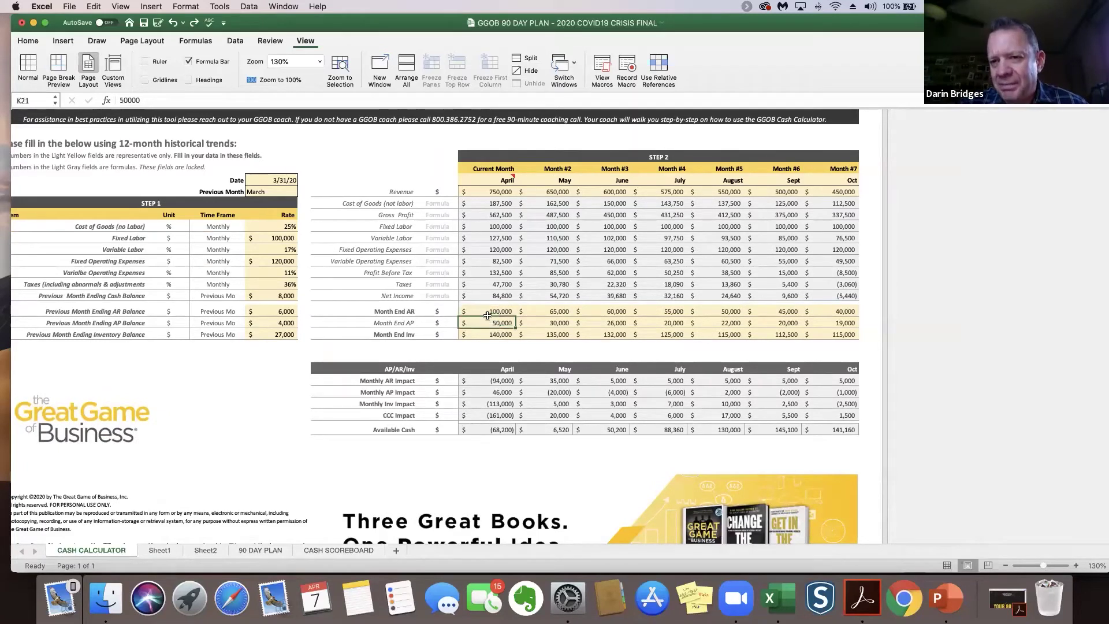
click(502, 312)
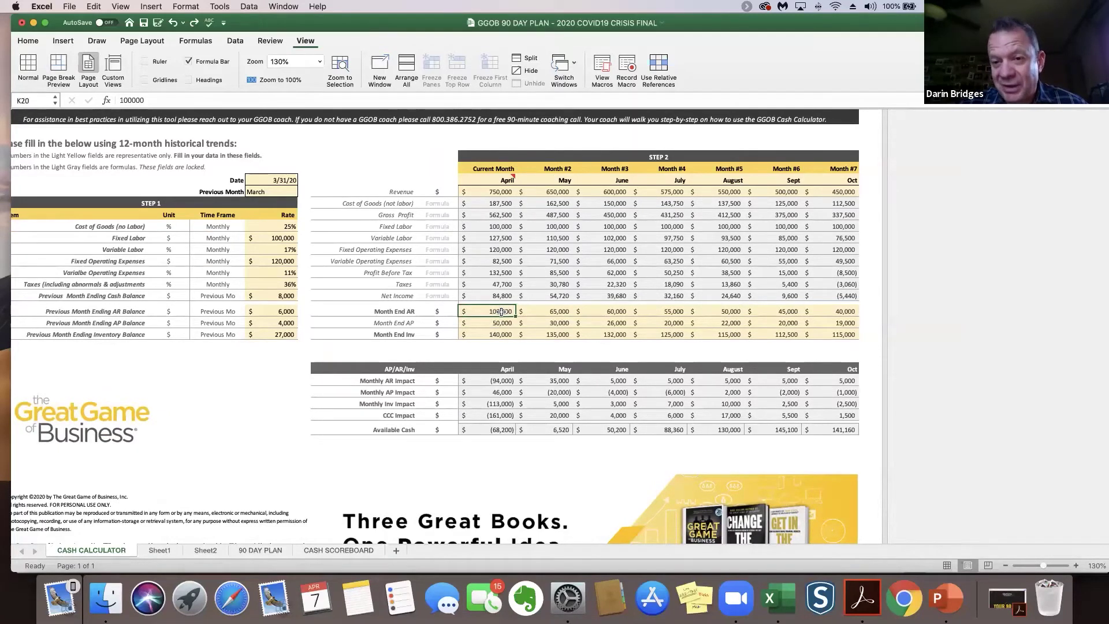
text(90)
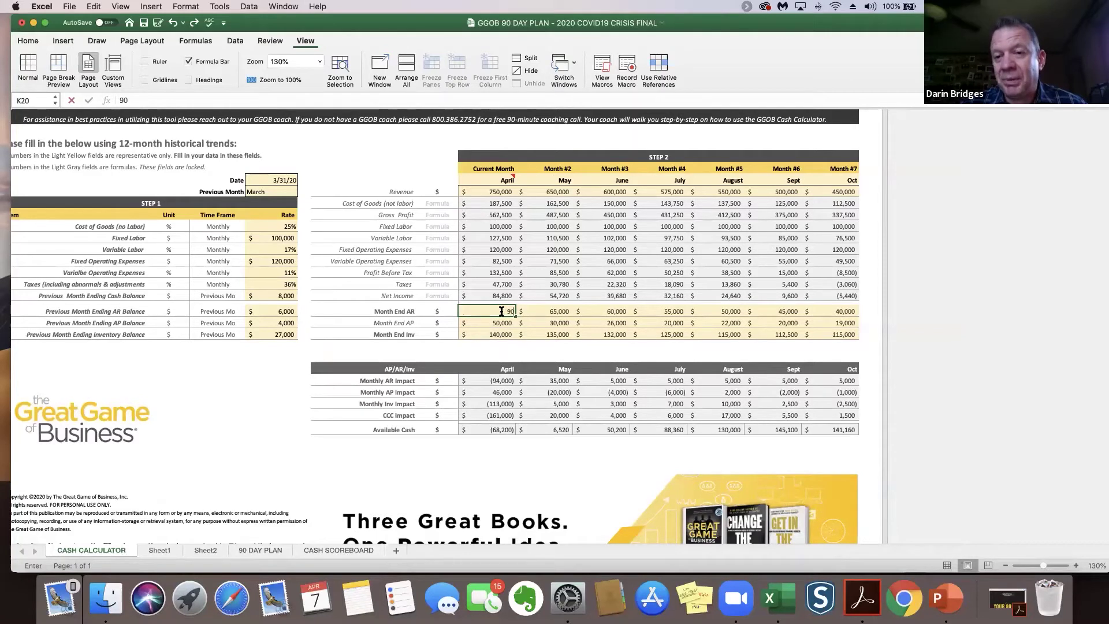
text(000)
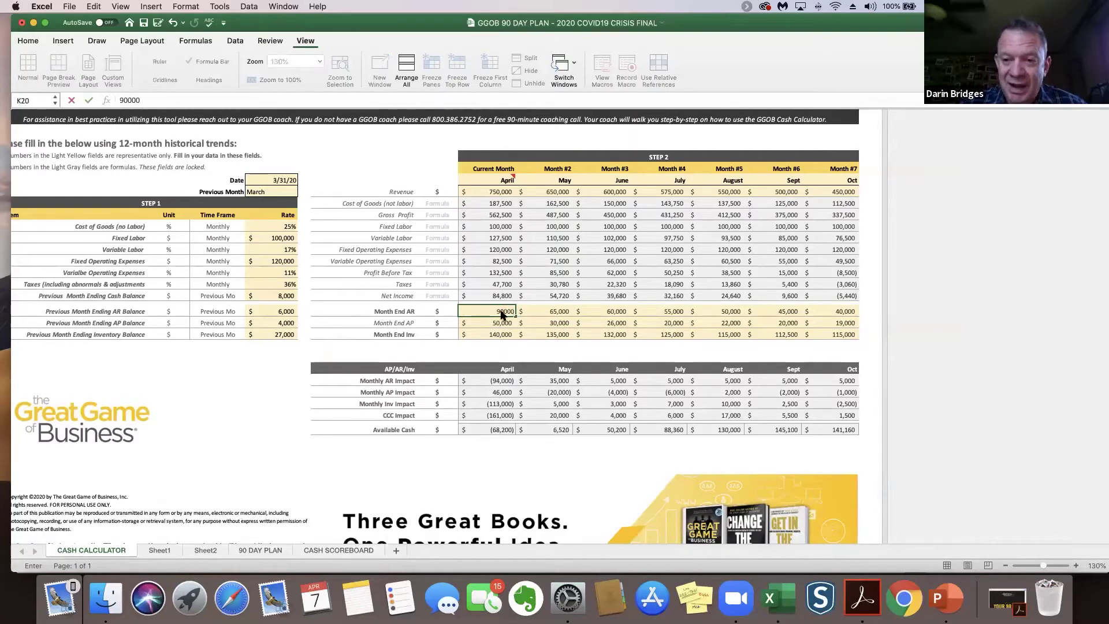
key(Return)
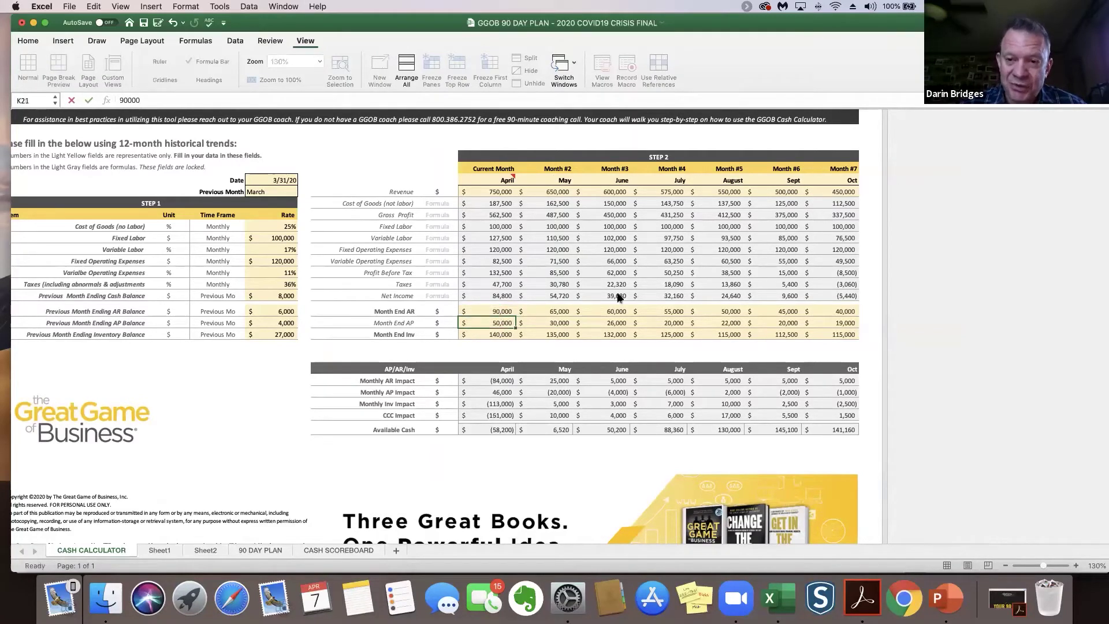
click(536, 337)
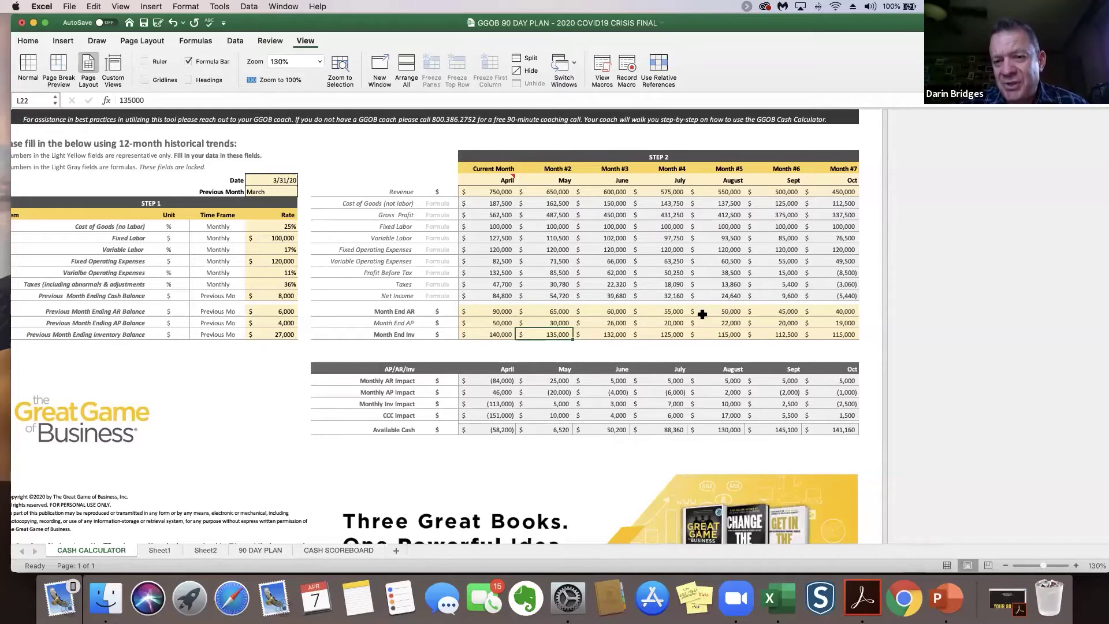
scroll(704, 315, left, 2)
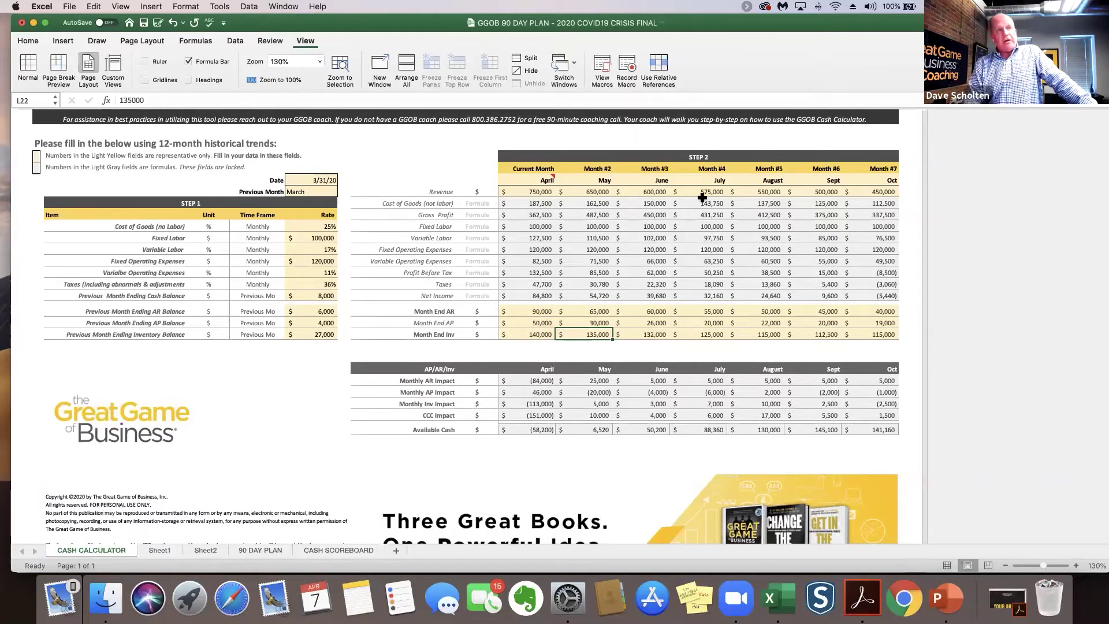
click(647, 196)
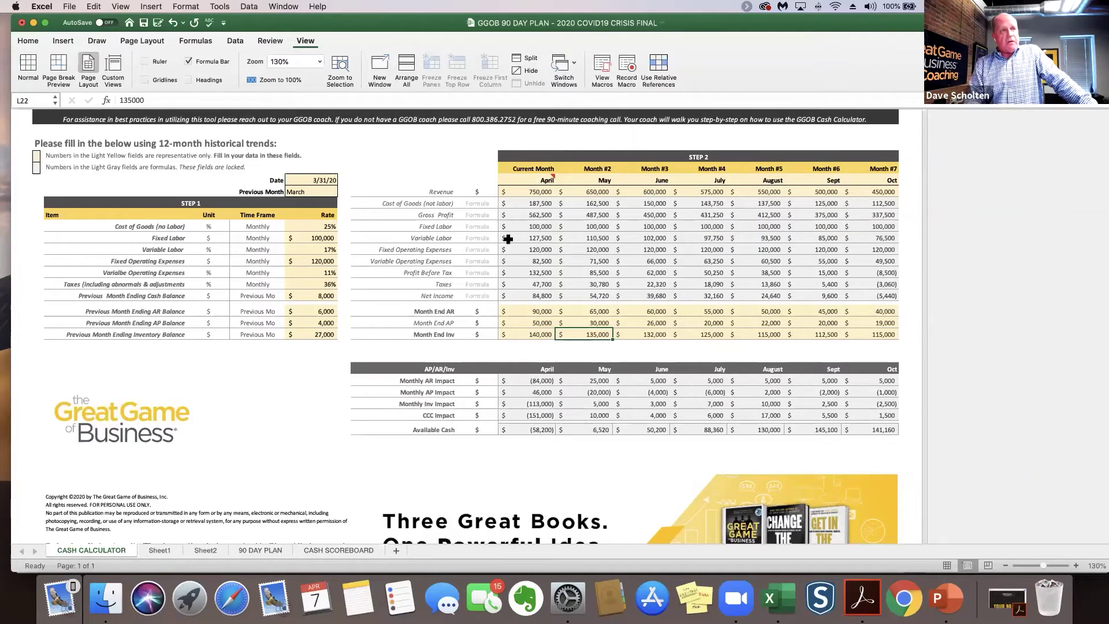
Set June's Revenue to 400,000 in the cash calculator's Step 2 table
text(400)
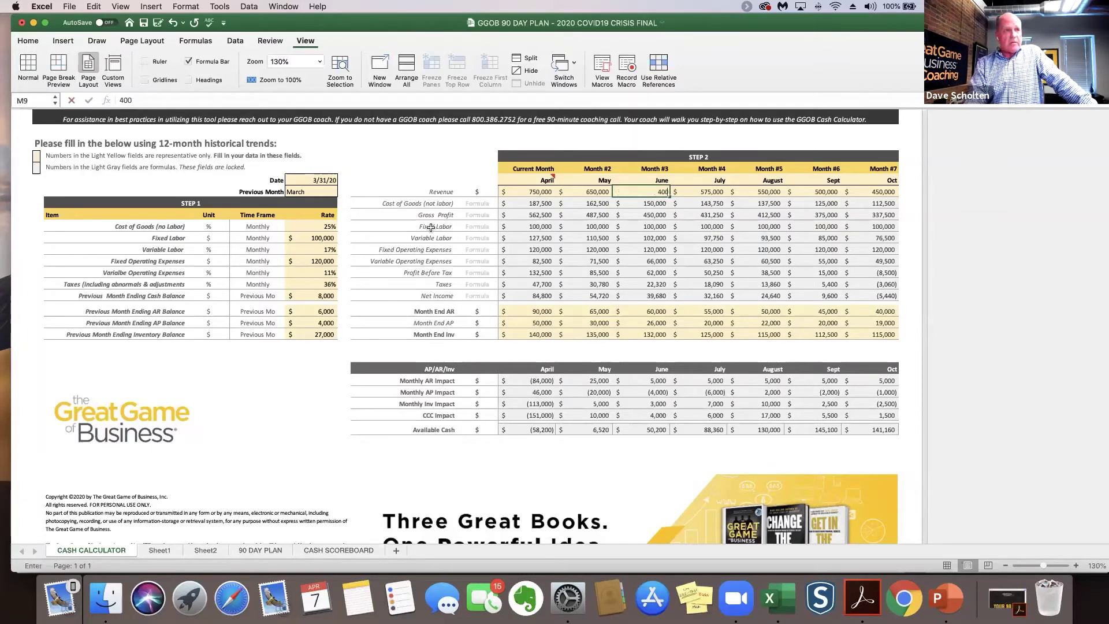
text(000)
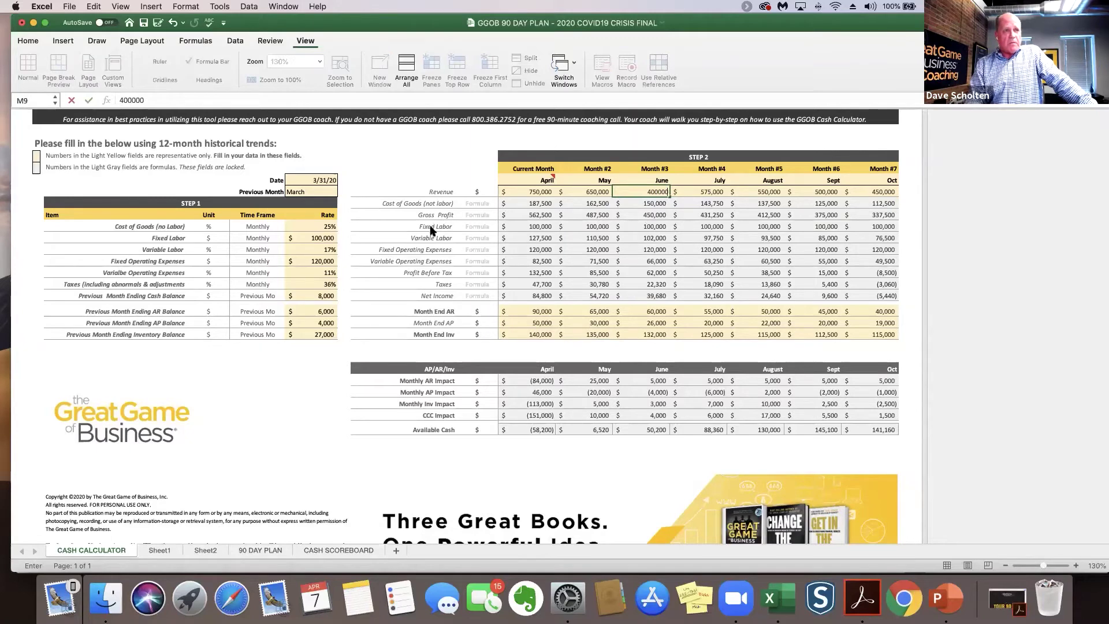
key(Return)
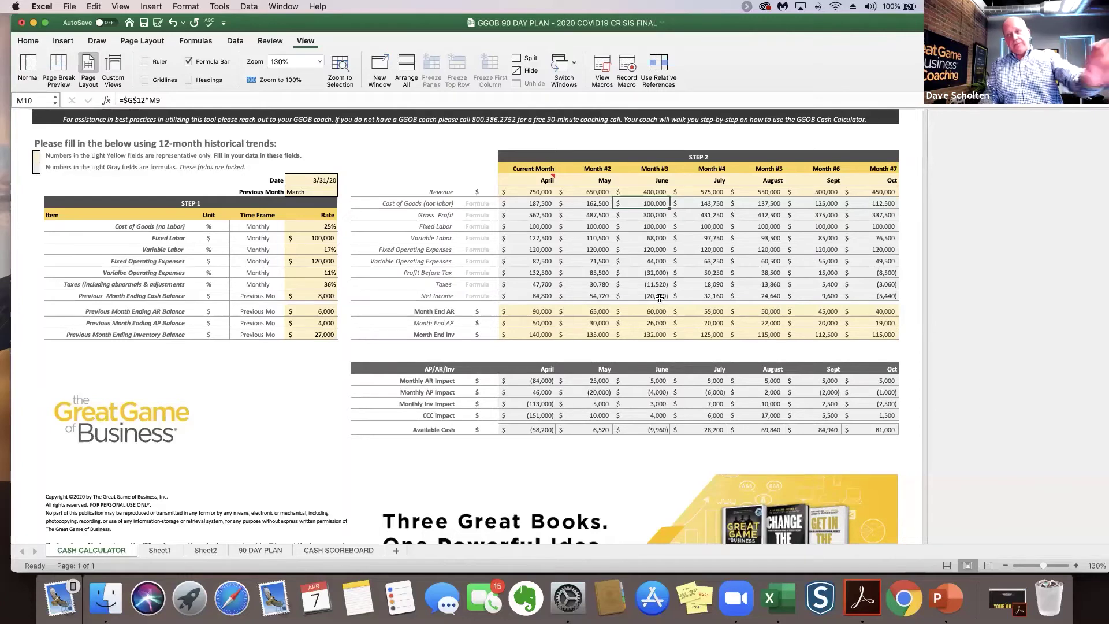
Open the 90 DAY PLAN sheet at 130% zoom and review its Profit & Loss section
click(257, 552)
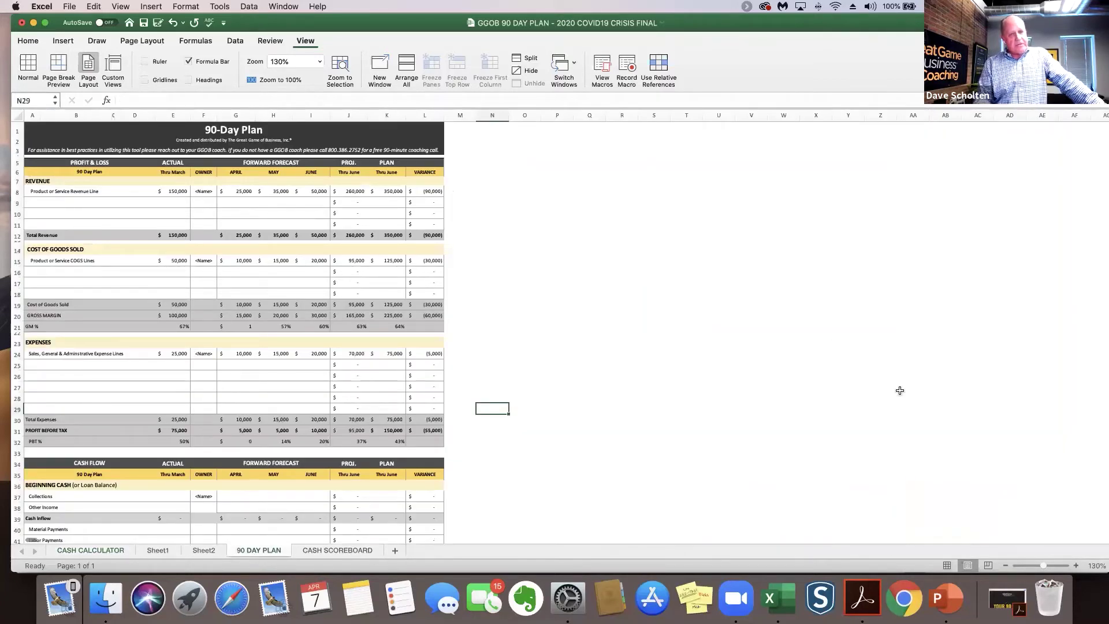
click(1076, 566)
click(1076, 566)
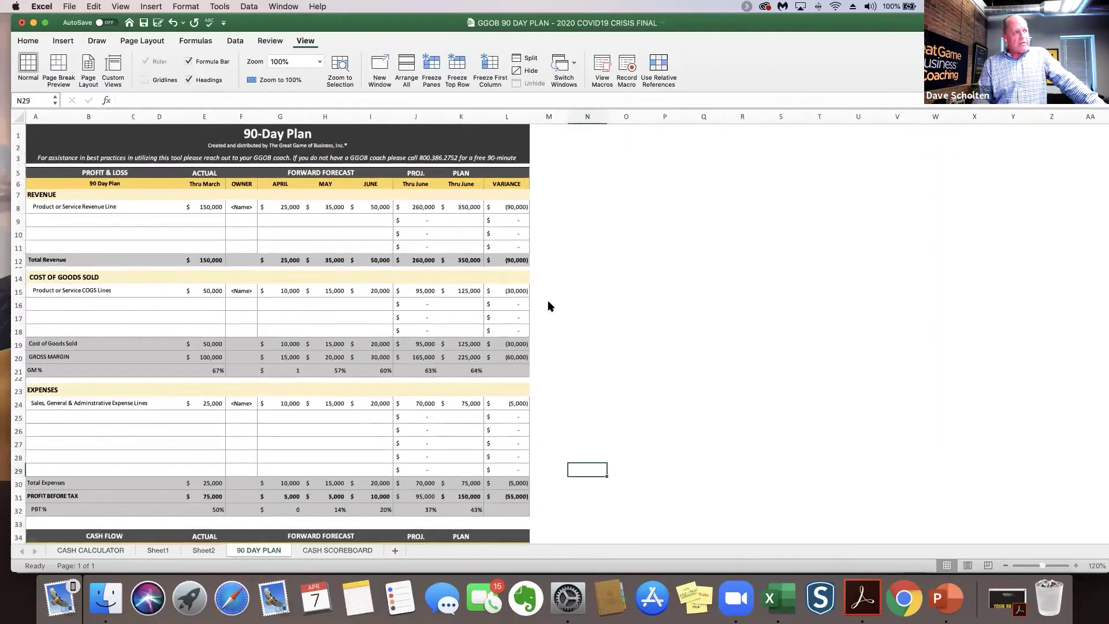
scroll(324, 259, up, 1)
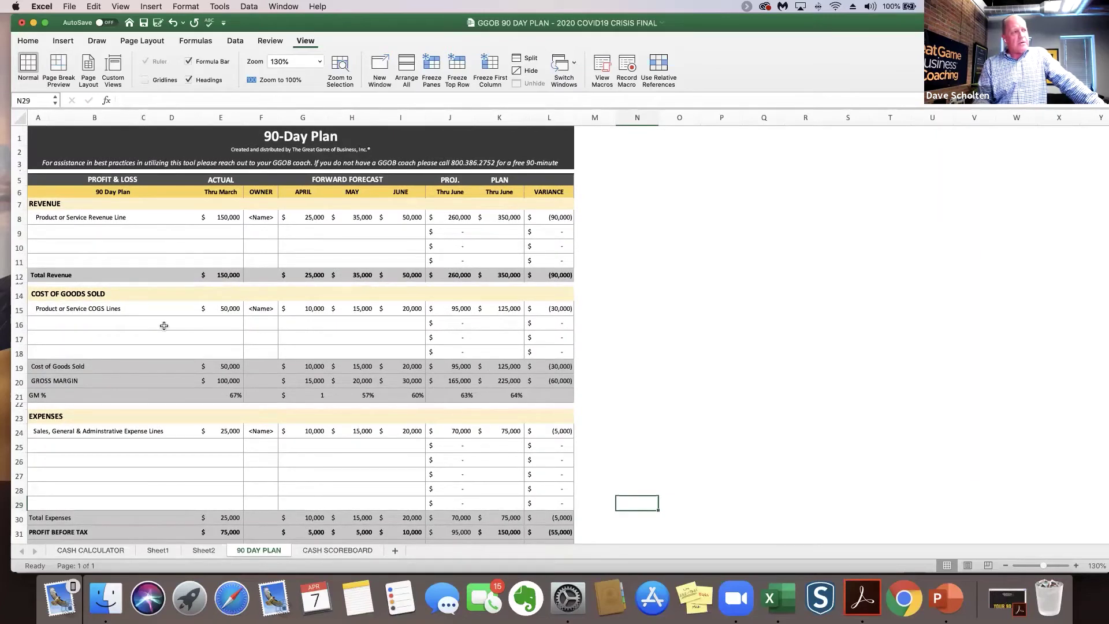
scroll(165, 326, down, 2)
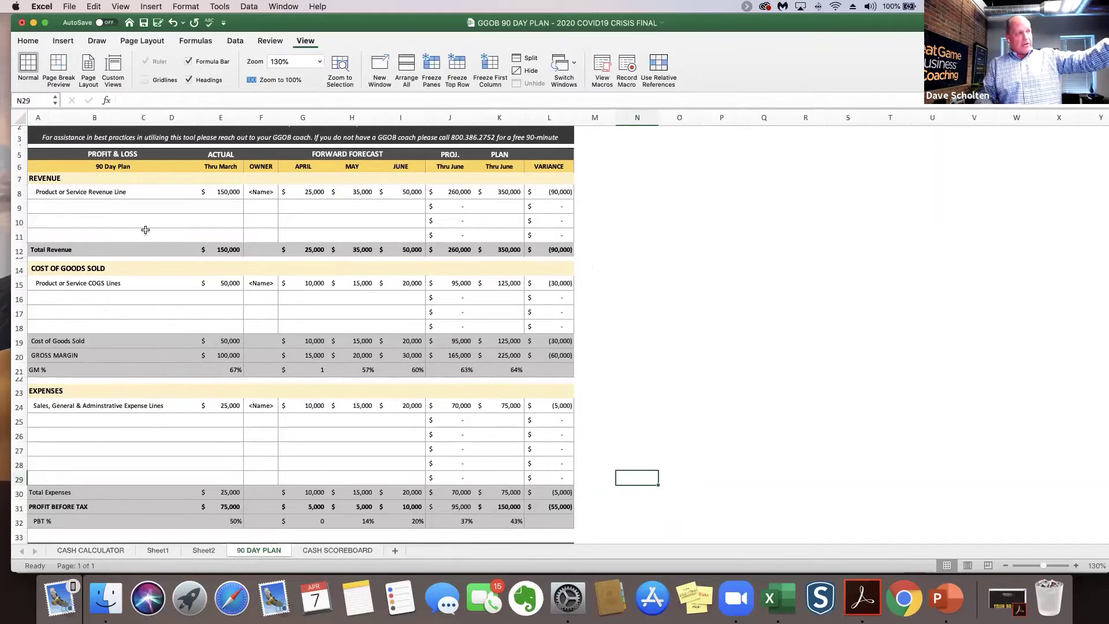
scroll(151, 426, down, 2)
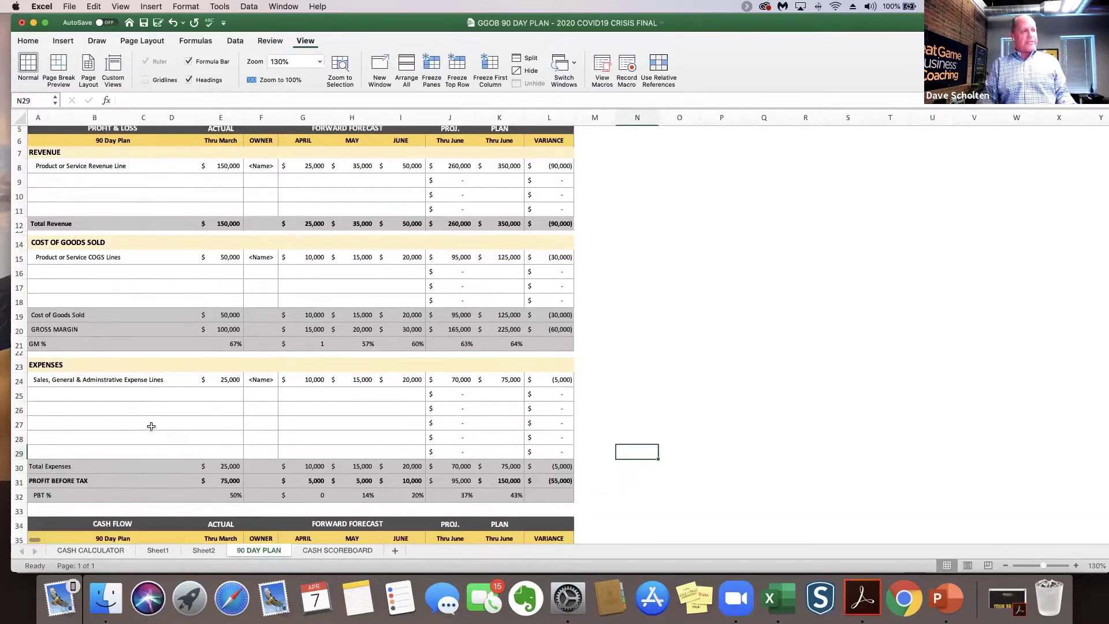
Review the Cash Flow section of the 90-Day Plan, from Beginning Cash down to Debt Capacity
scroll(152, 426, down, 3)
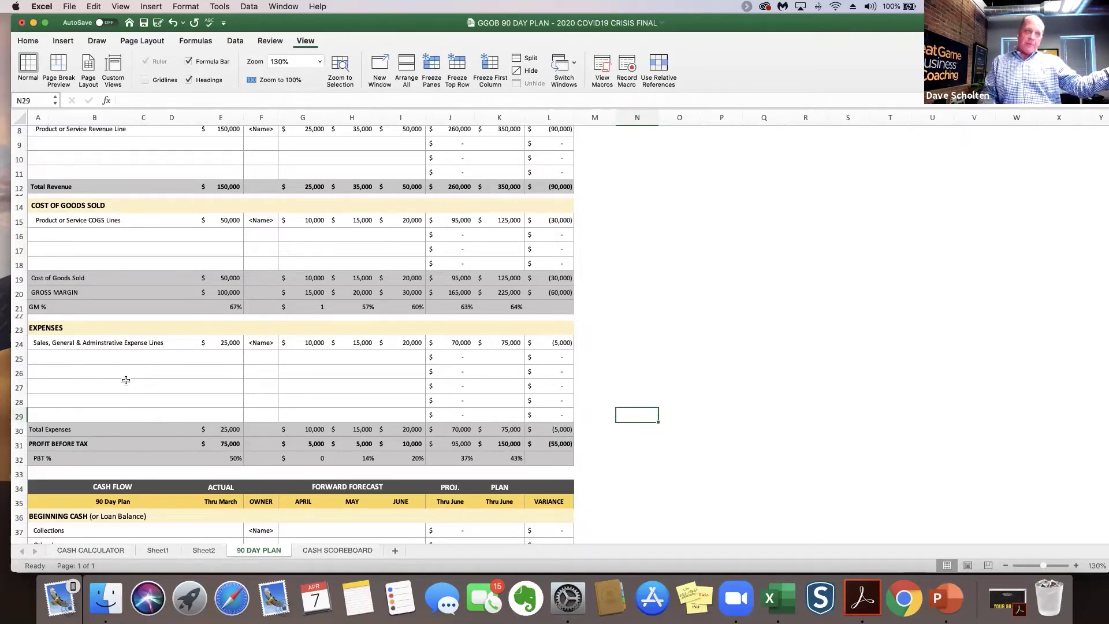
scroll(126, 380, down, 10)
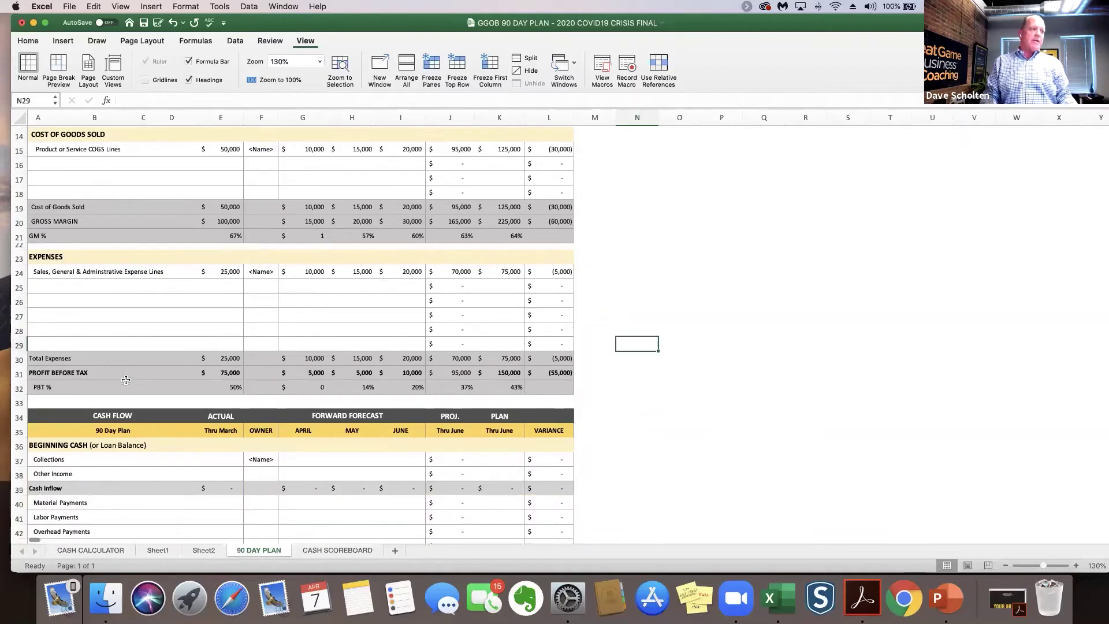
scroll(165, 343, down, 3)
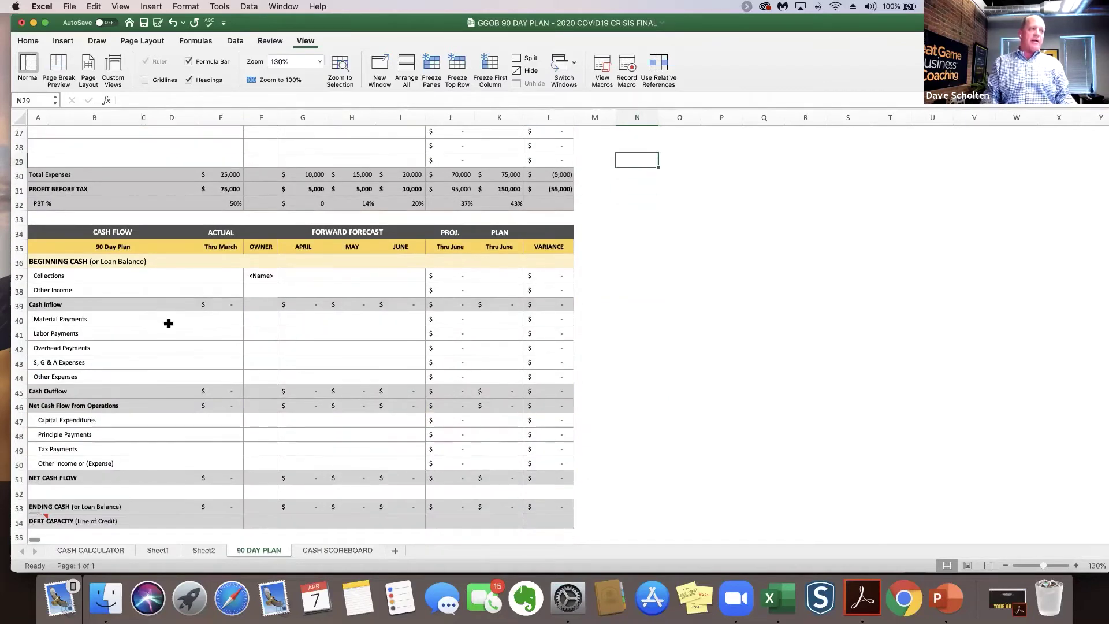
scroll(170, 320, down, 2)
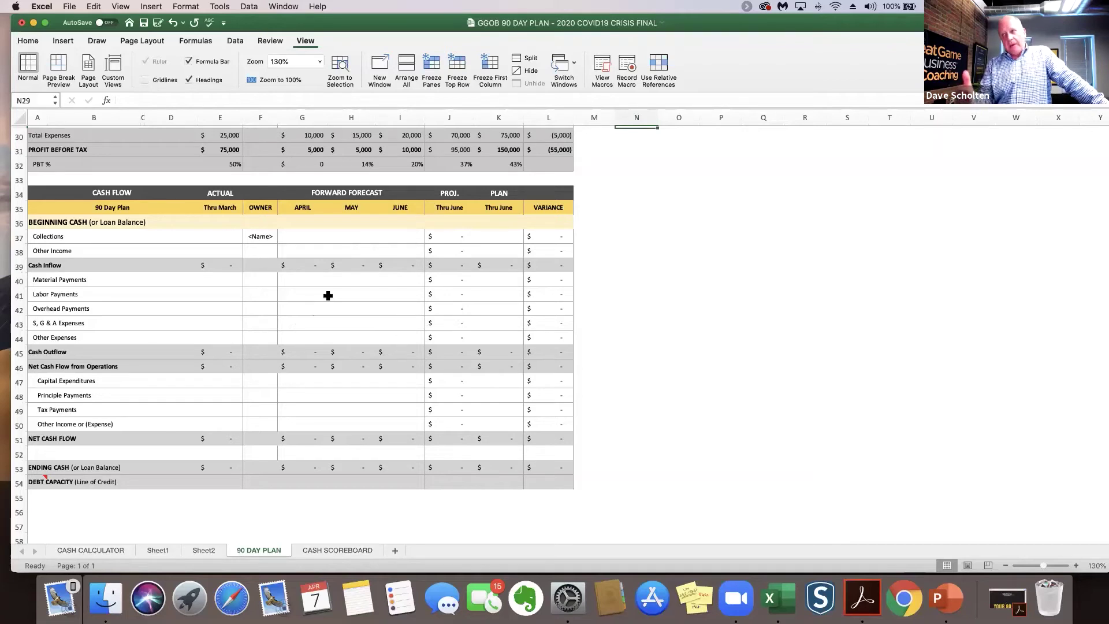
Open the CASH SCOREBOARD sheet and view its full April table at 130% zoom
click(321, 549)
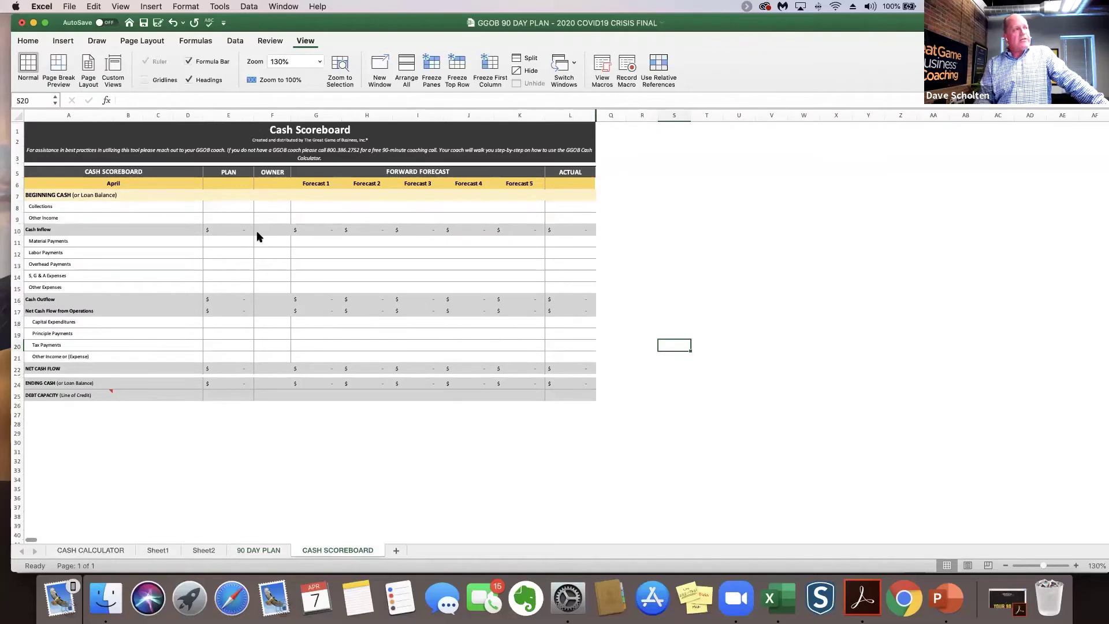
click(1074, 566)
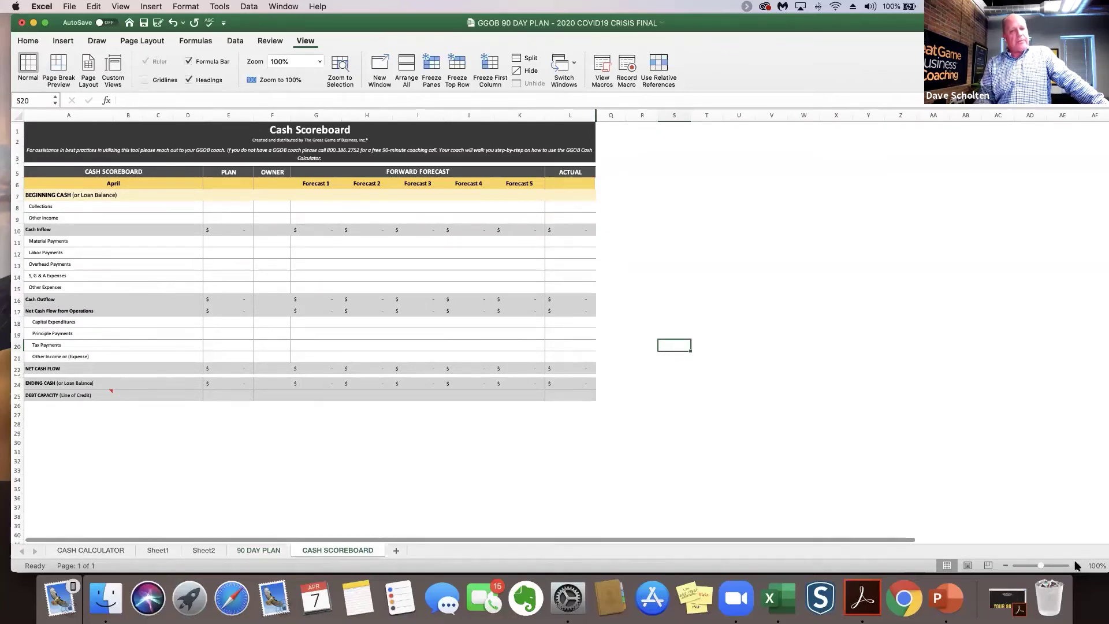
click(1075, 566)
click(1075, 567)
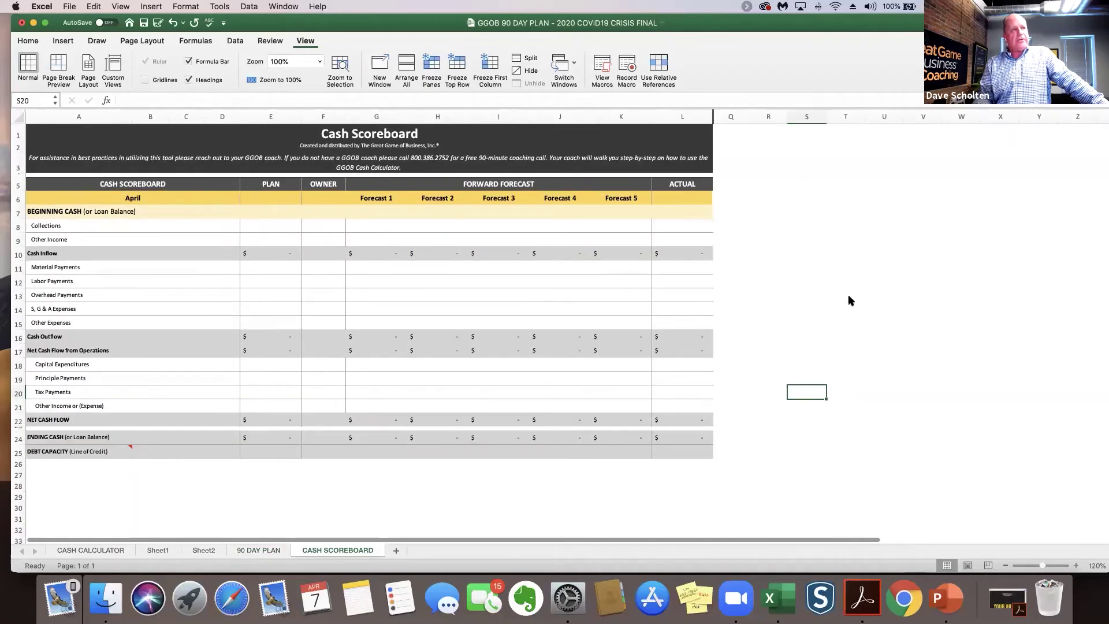
scroll(849, 300, up, 1)
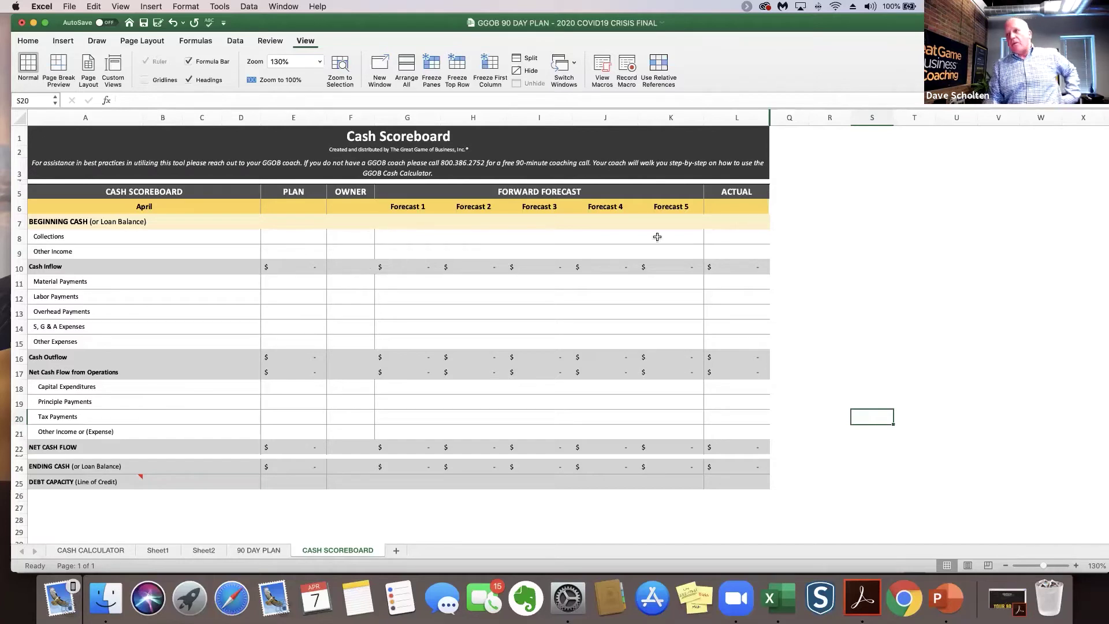
scroll(415, 252, down, 1)
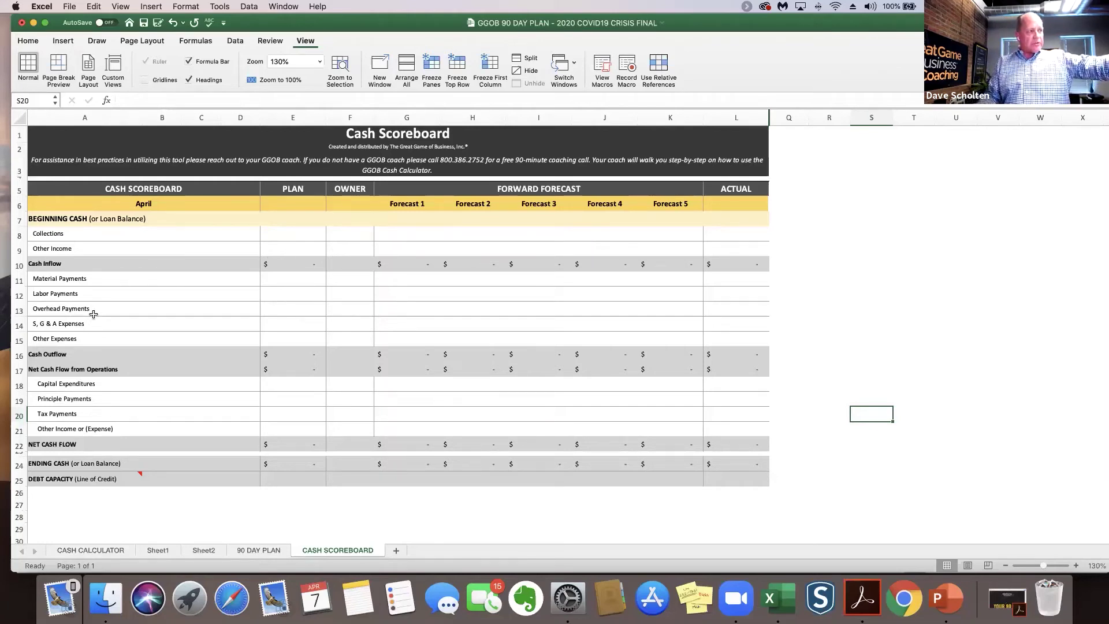
Examine the scoreboard's payment and expense lines, including the Owner, Plan and Forecast 1 to 3 cells for S, G & A Expenses
click(89, 414)
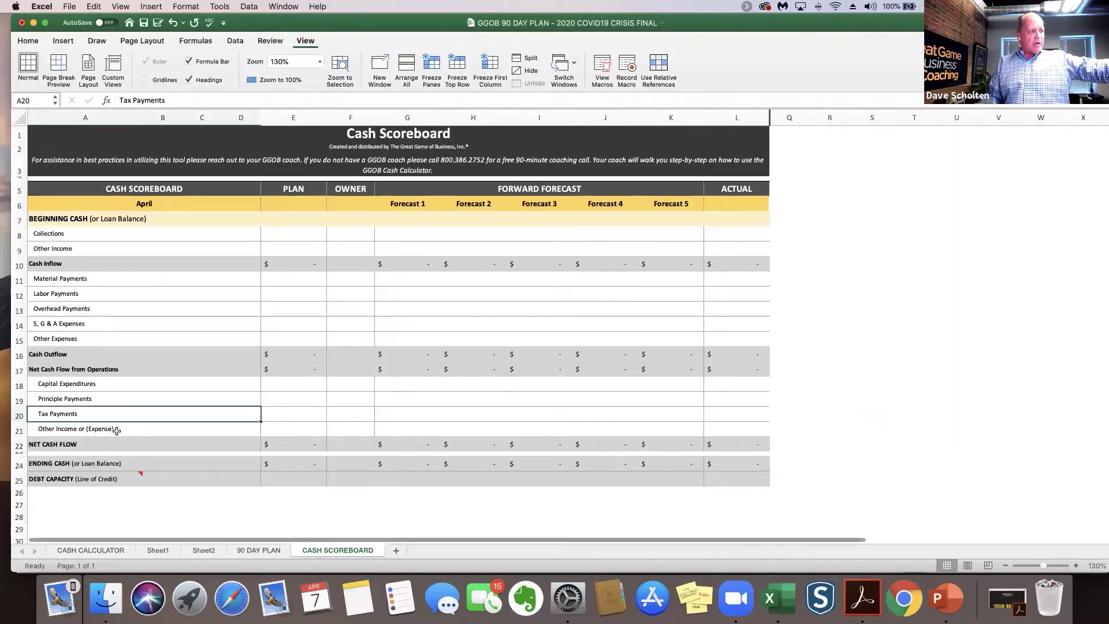
click(116, 431)
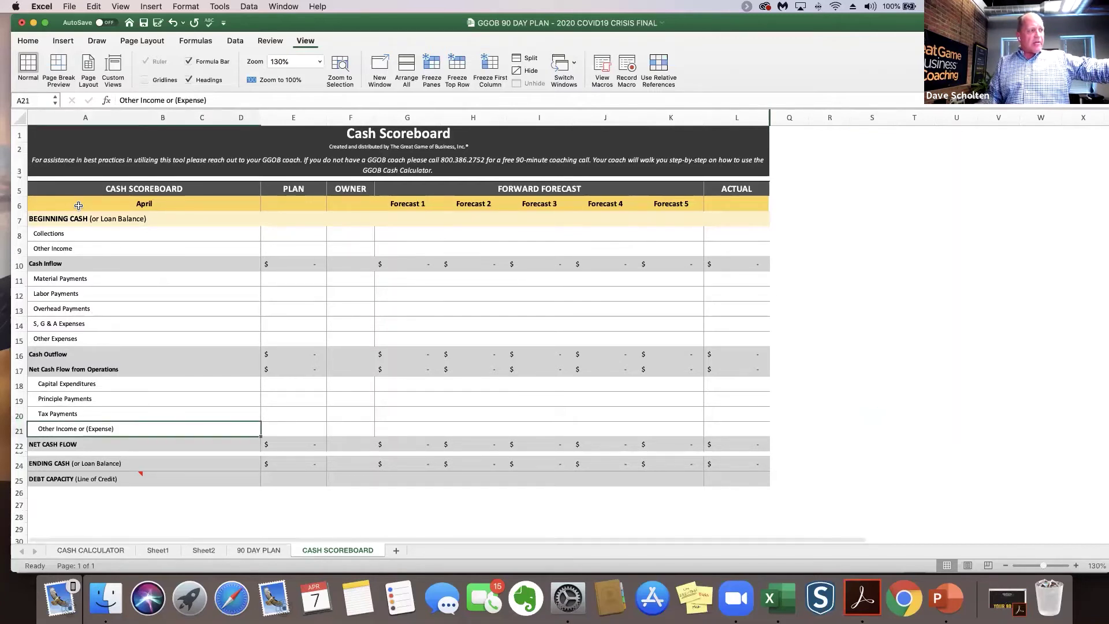
click(116, 321)
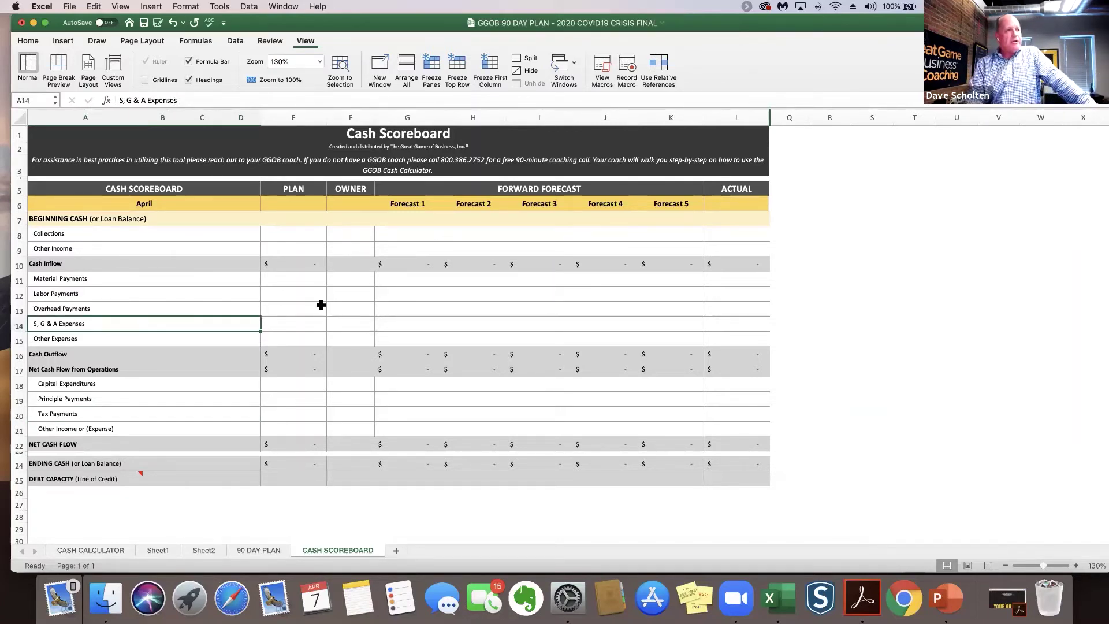
click(346, 325)
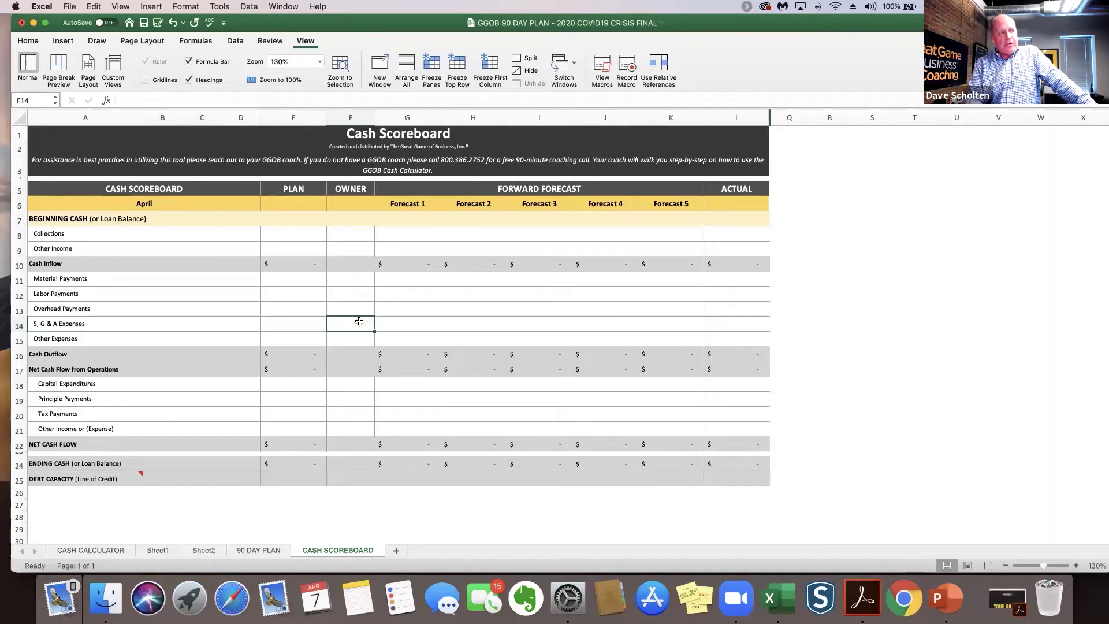
click(297, 324)
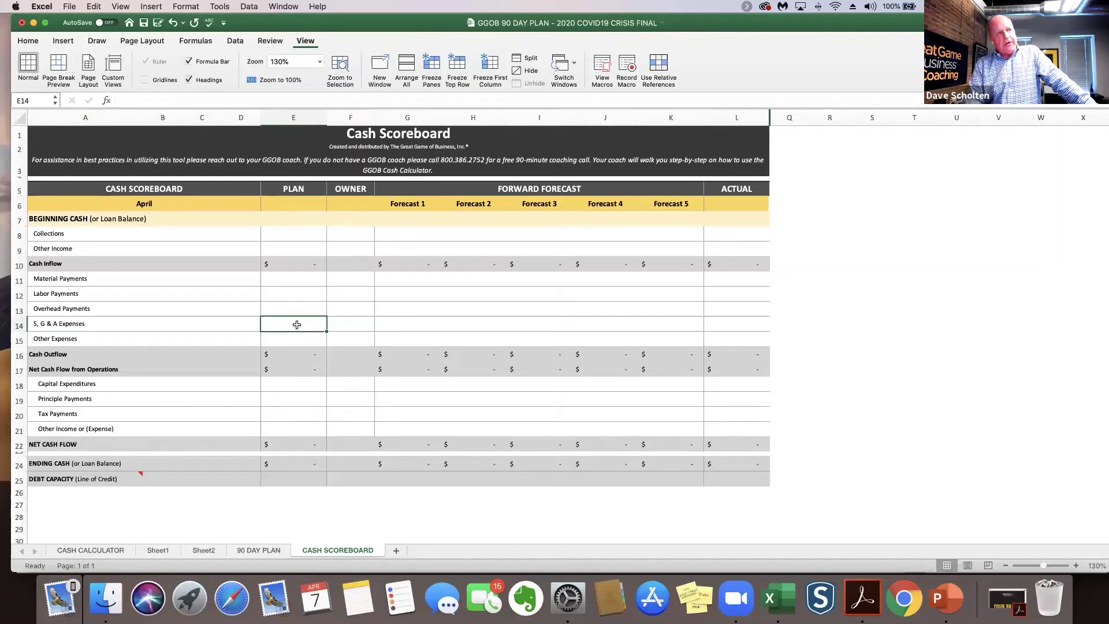
click(398, 324)
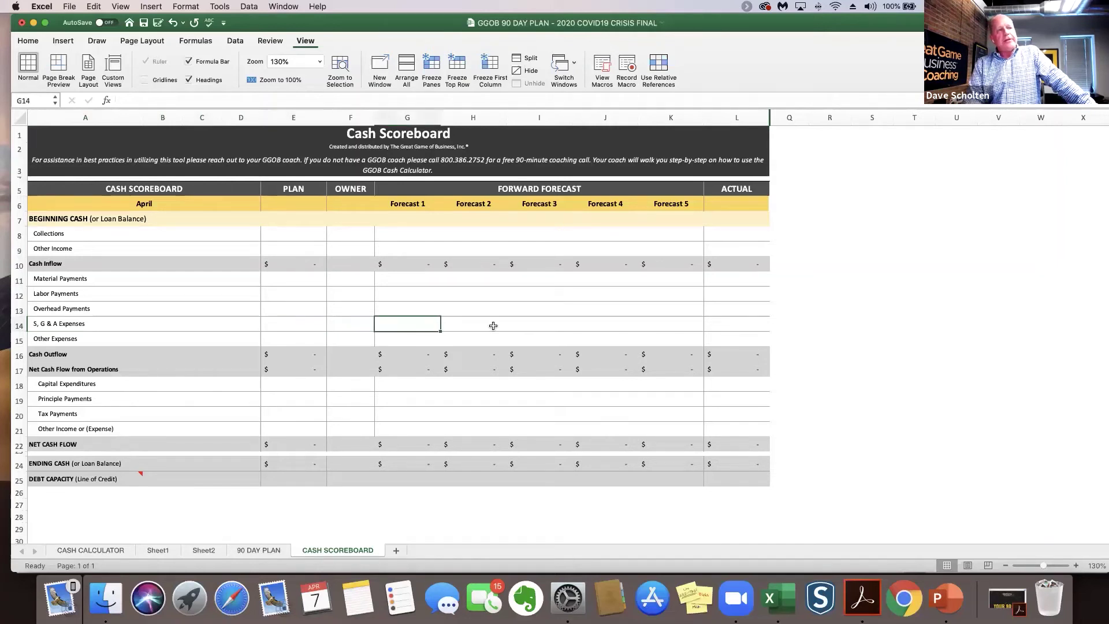
click(472, 324)
click(521, 325)
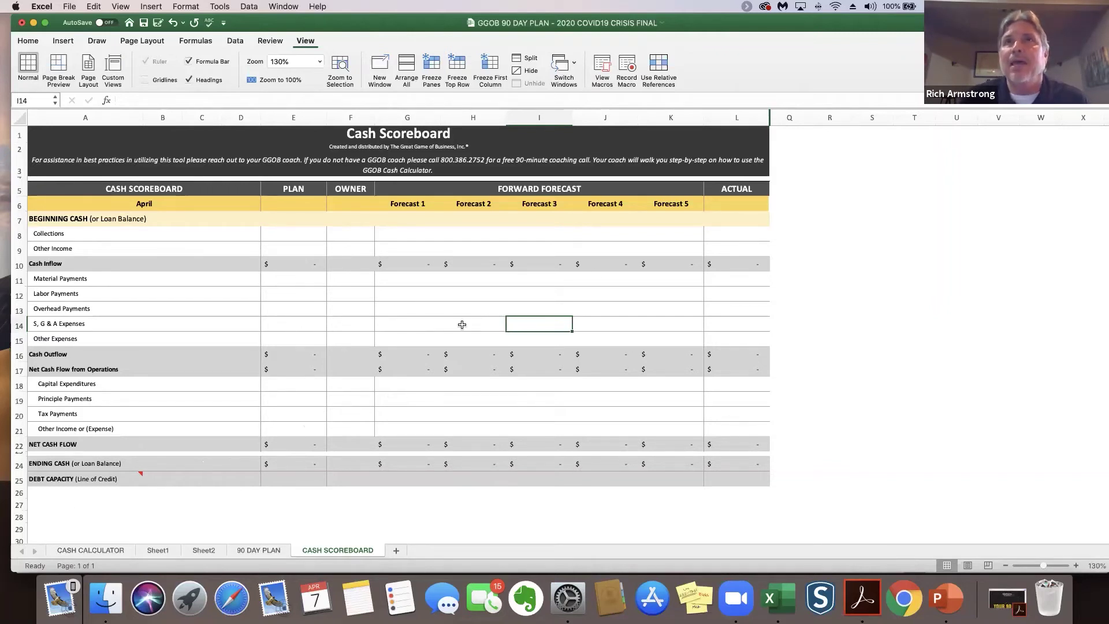
click(783, 238)
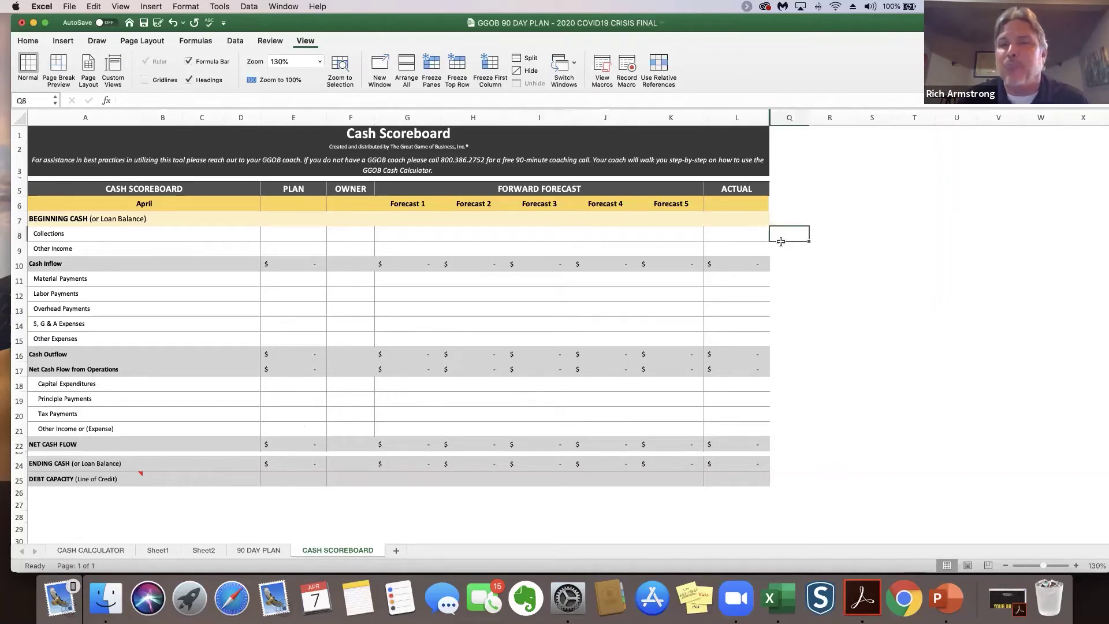
click(786, 252)
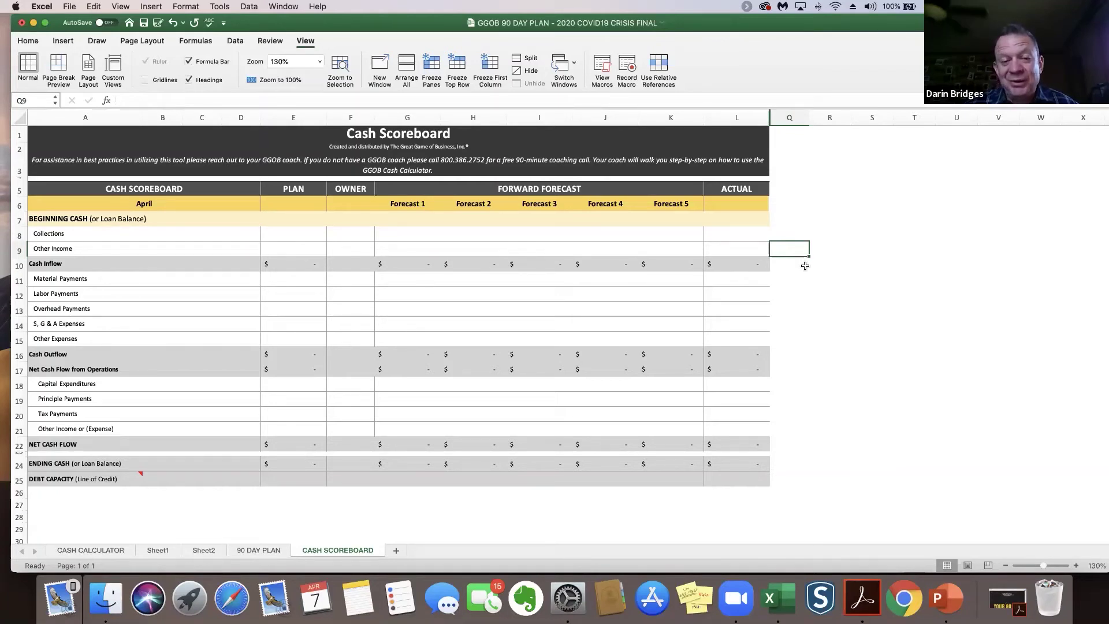
click(716, 282)
click(591, 283)
click(728, 283)
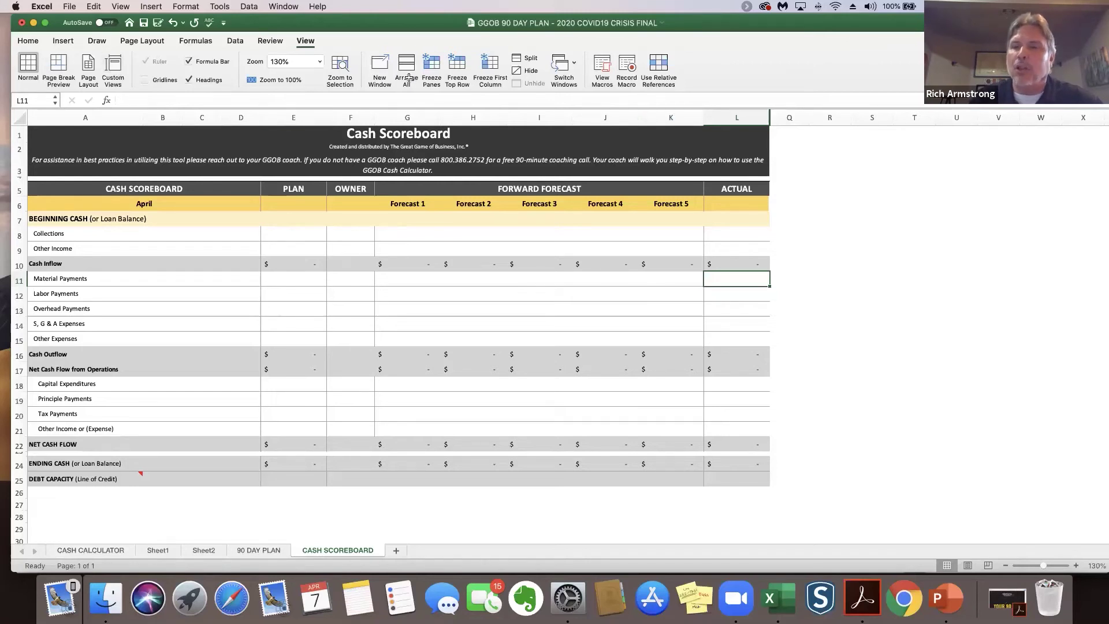
click(399, 250)
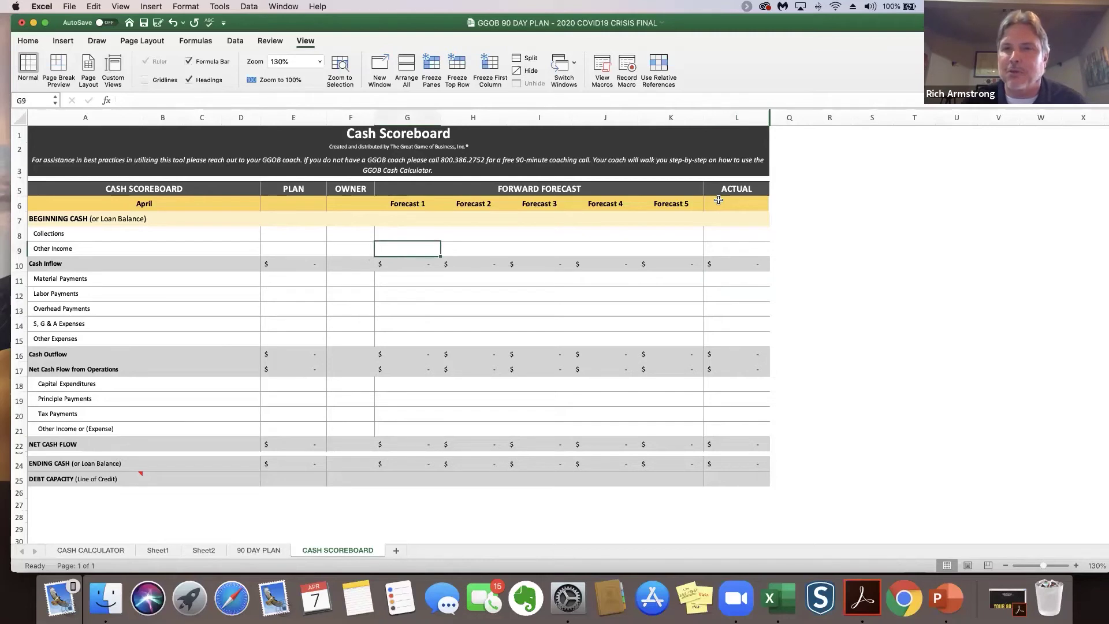